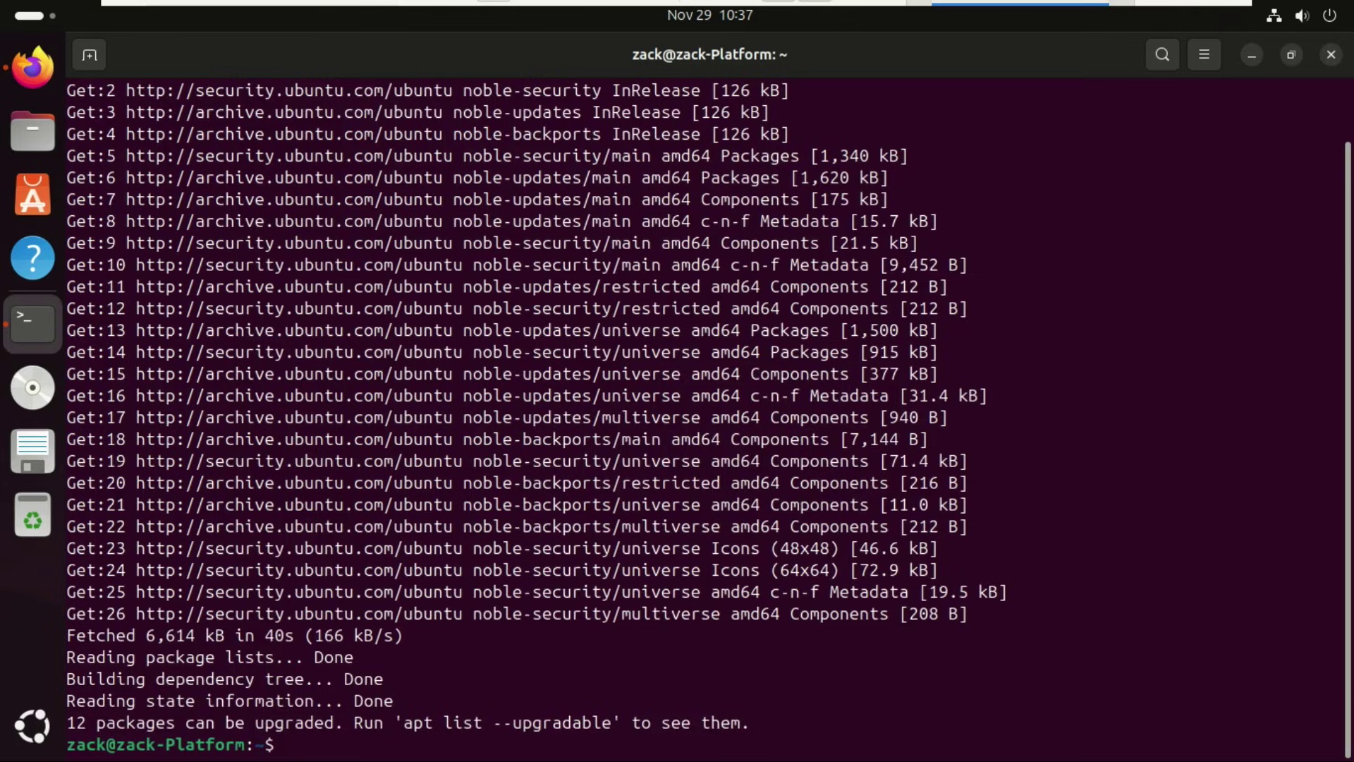
# Step: Type clear at the terminal prompt after the package lists are refreshed
pyautogui.write('clear')
# Step: Clear the screen, install the 12 upgrades with sudo apt upgrade, and dismiss the Firefox notice
pyautogui.press('Return')
pyautogui.write('sudo apt upgrade')
pyautogui.press('Return')
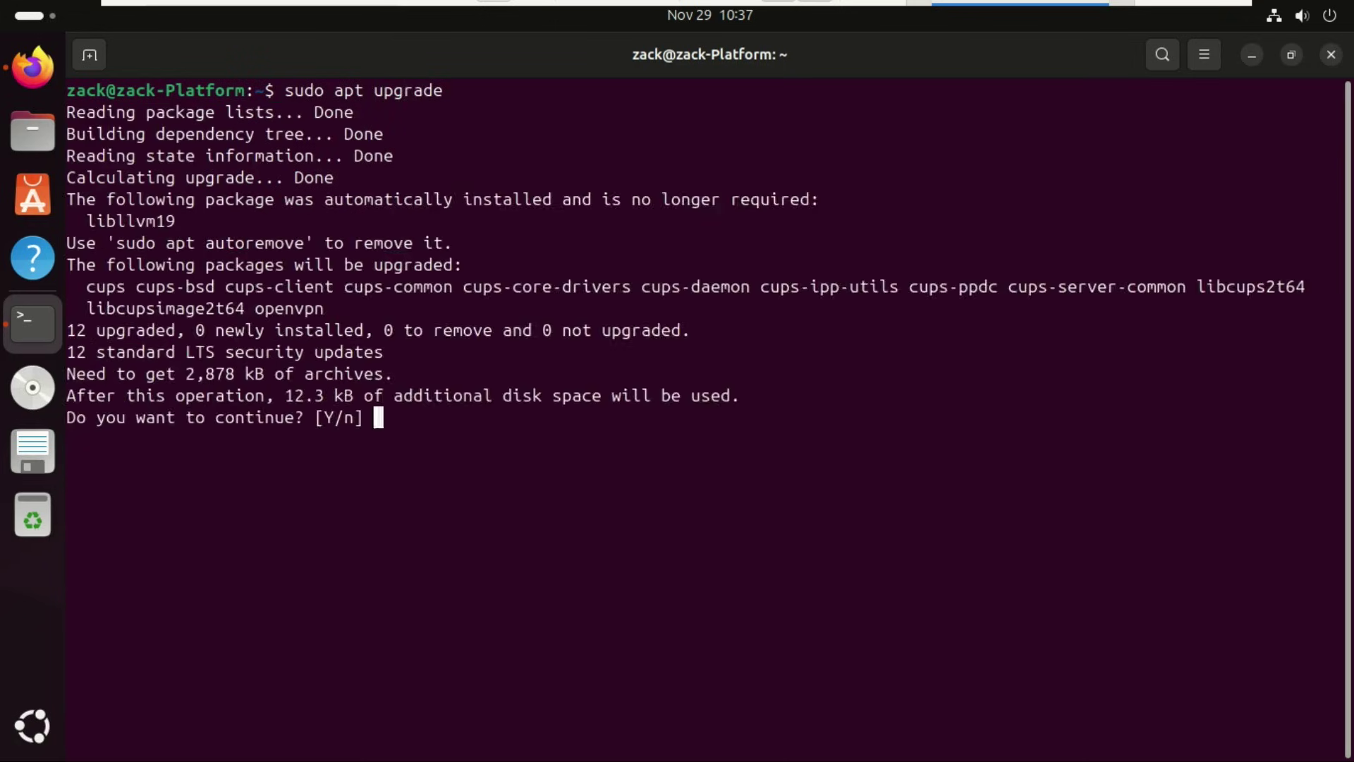
pyautogui.write('y')
pyautogui.press('Return')
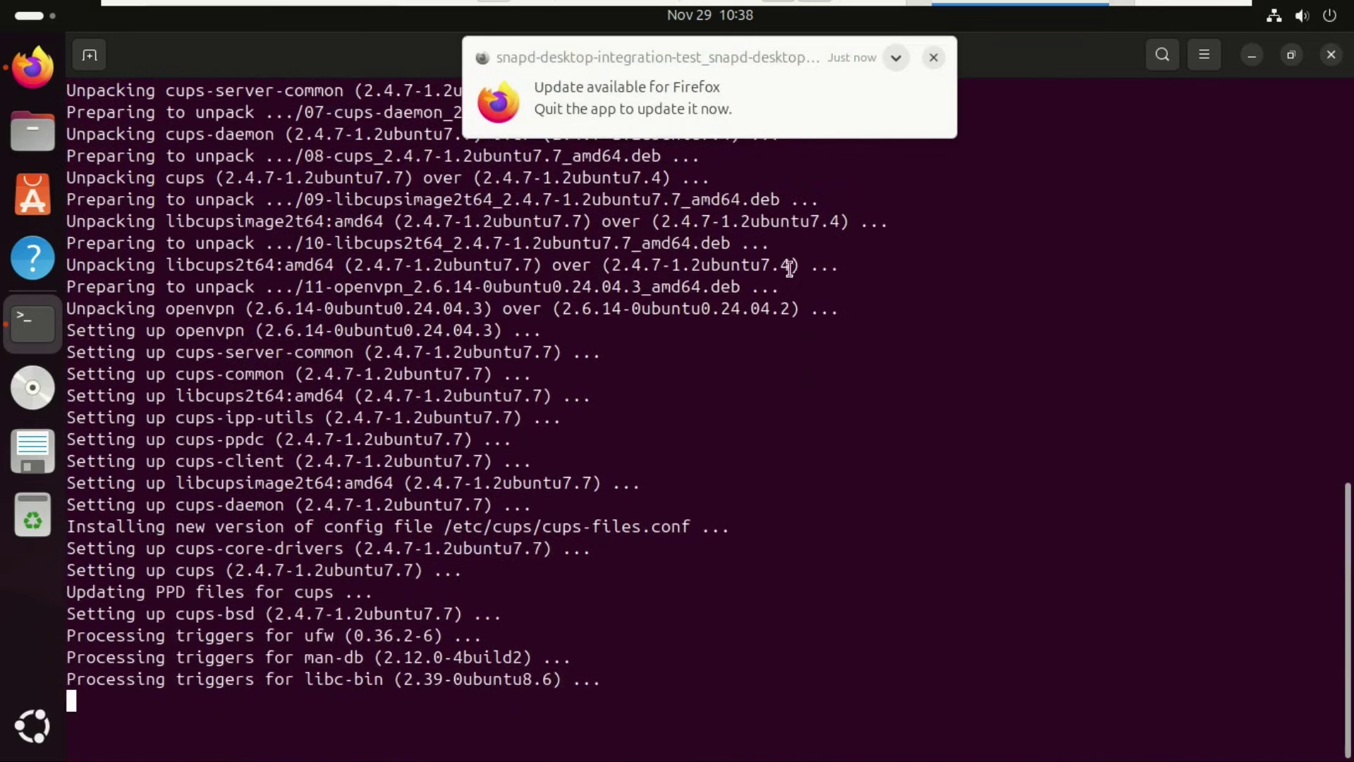
pyautogui.moveTo(783, 127)
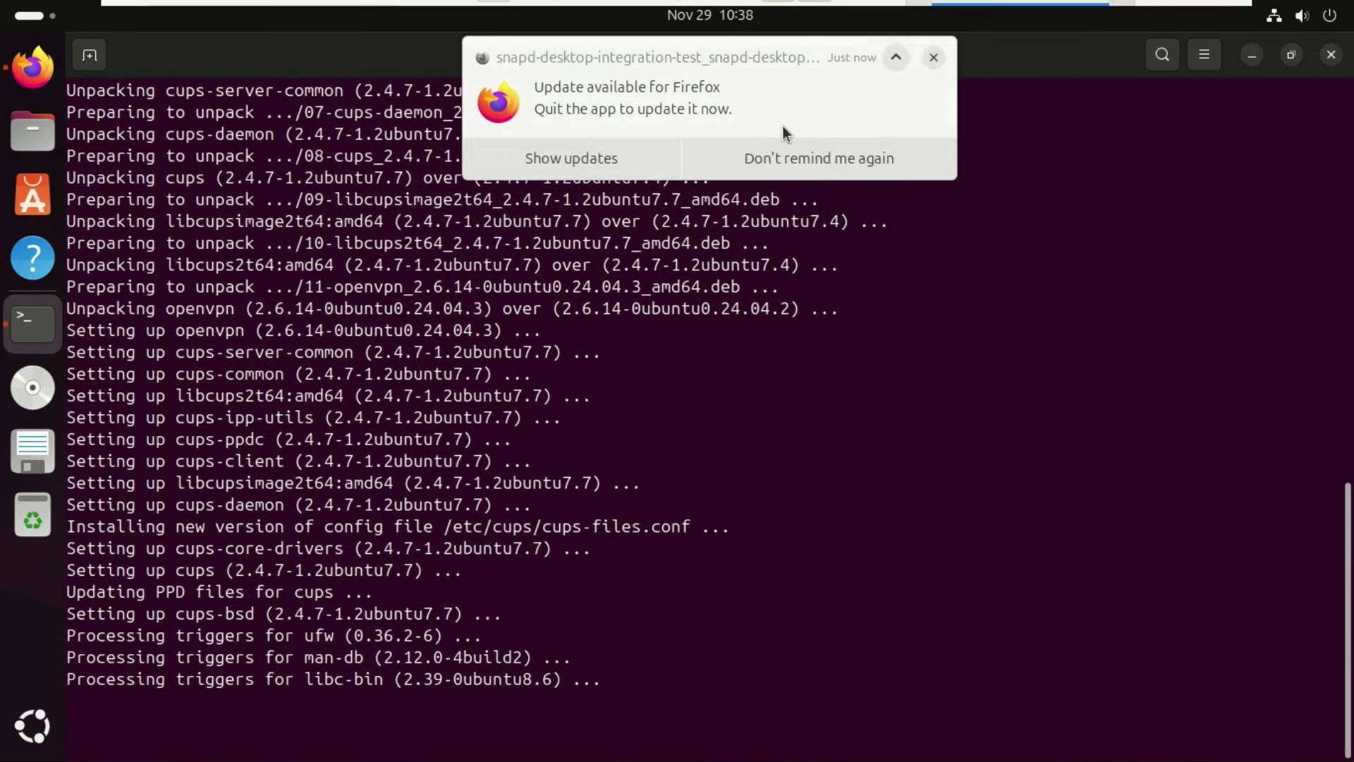
pyautogui.click(934, 59)
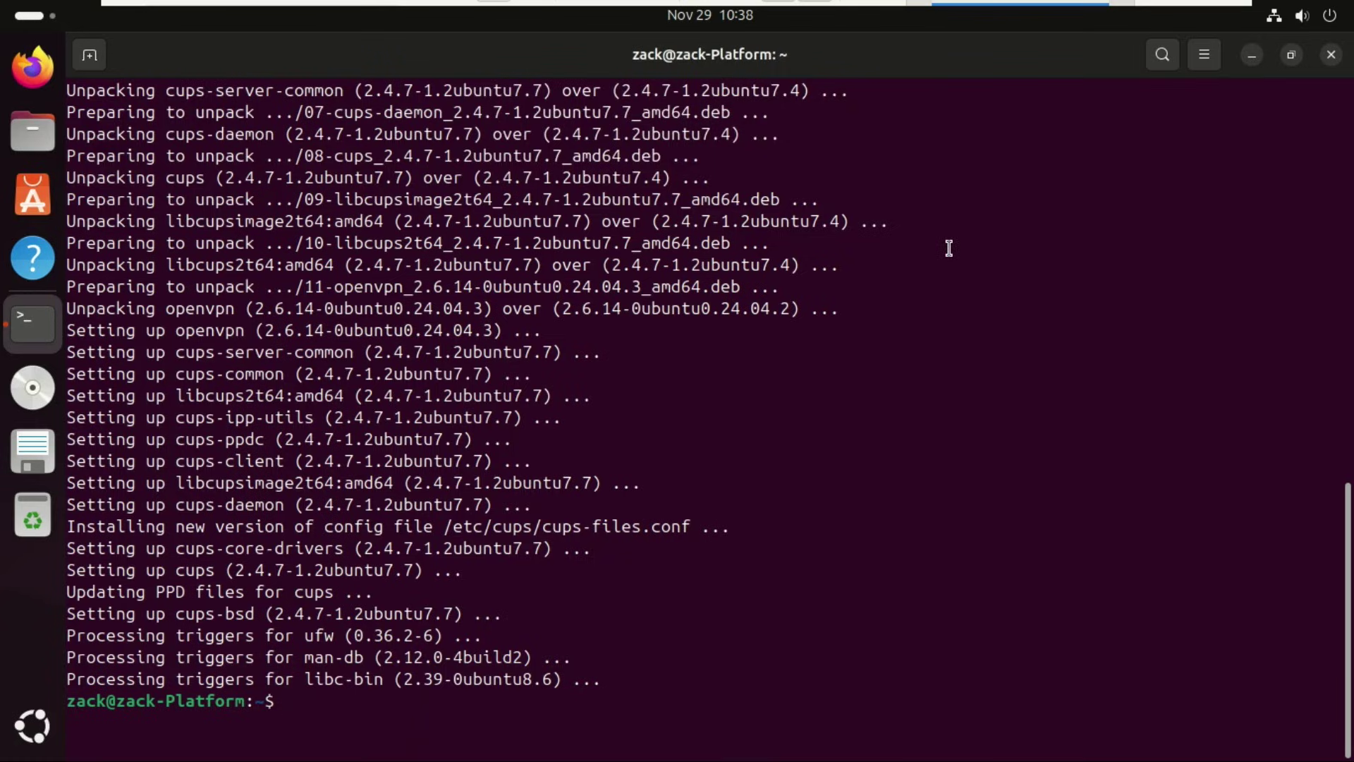
# Step: Clear the screen and run sudo apt dist-upgrade, which reports 0 packages upgraded
pyautogui.write('clear')
pyautogui.press('Return')
pyautogui.write('sudo apt dist-upgrade')
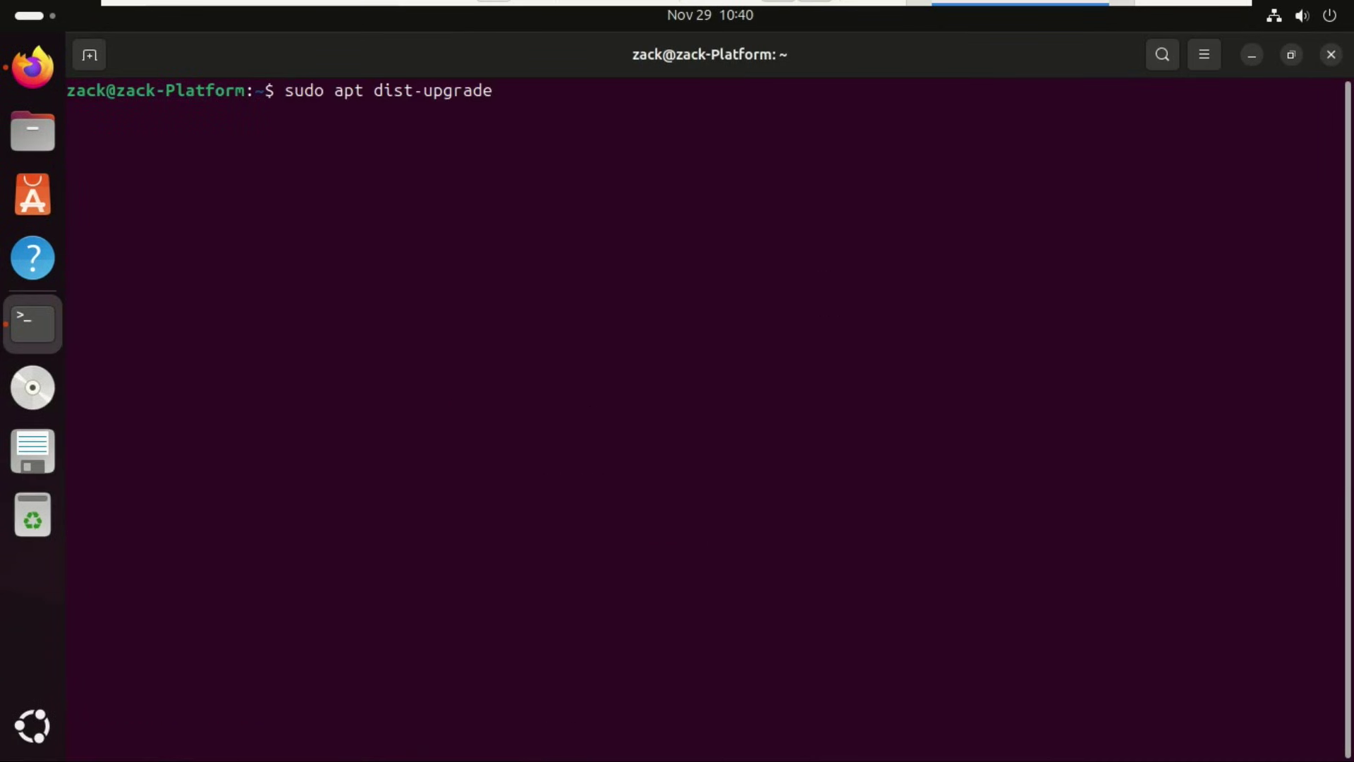
pyautogui.press('Return')
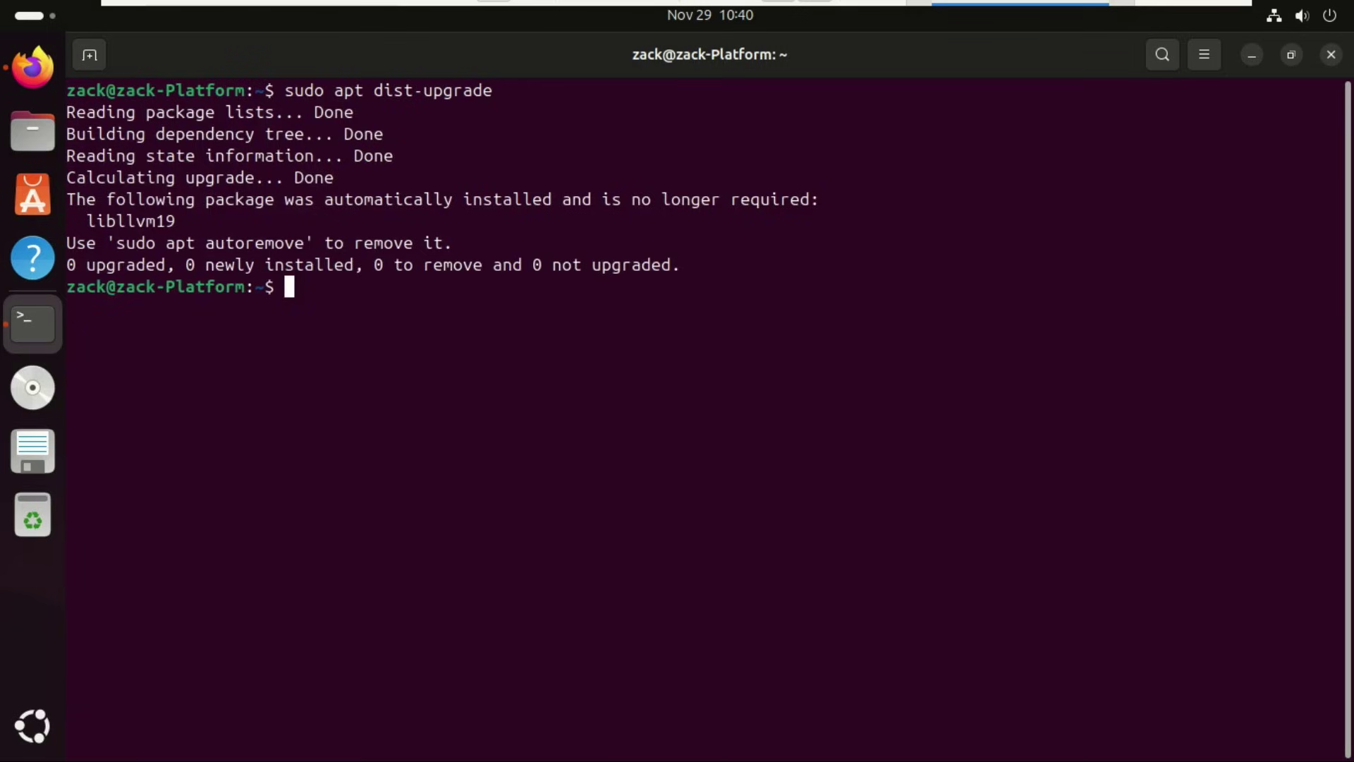
# Step: Paste and run sudo apt --fix-broken install, confirming nothing is broken
pyautogui.write('sudo apt --fix-broken install')
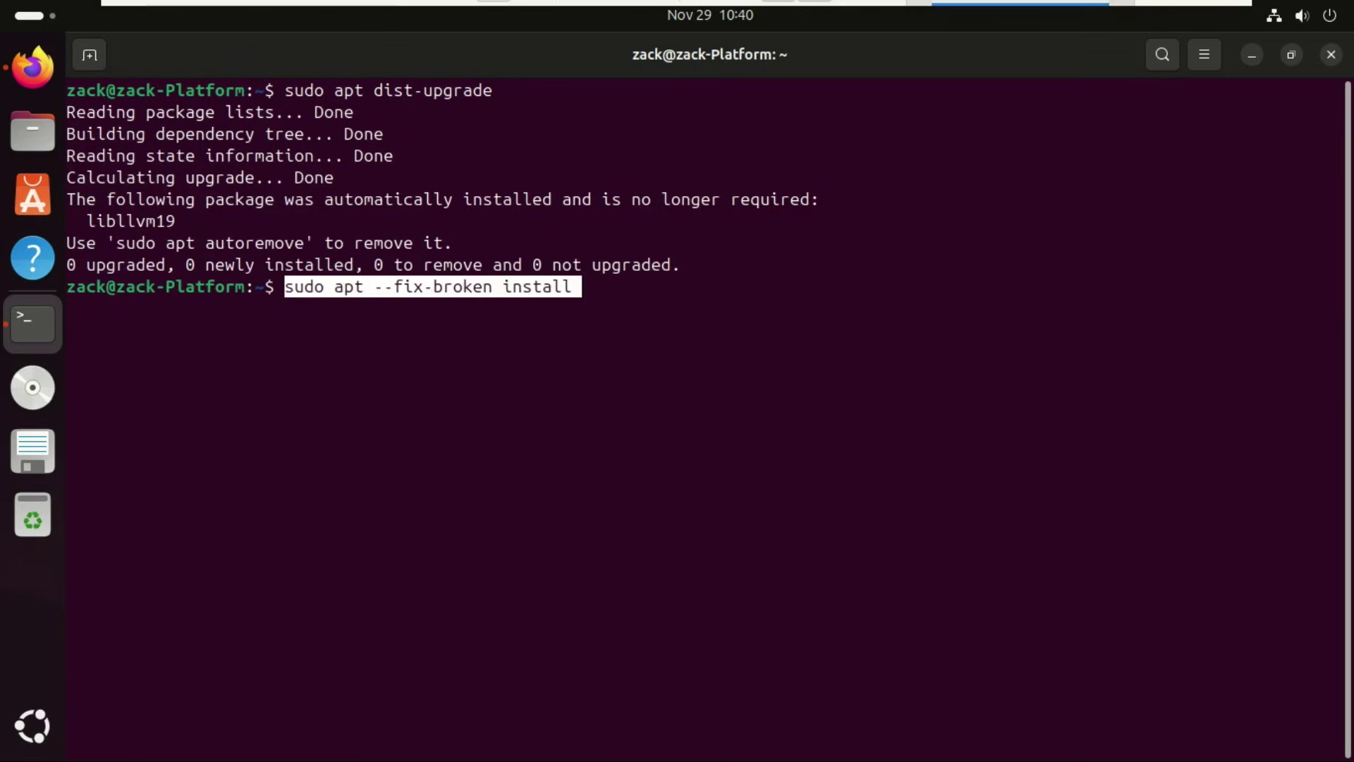
pyautogui.press('End')
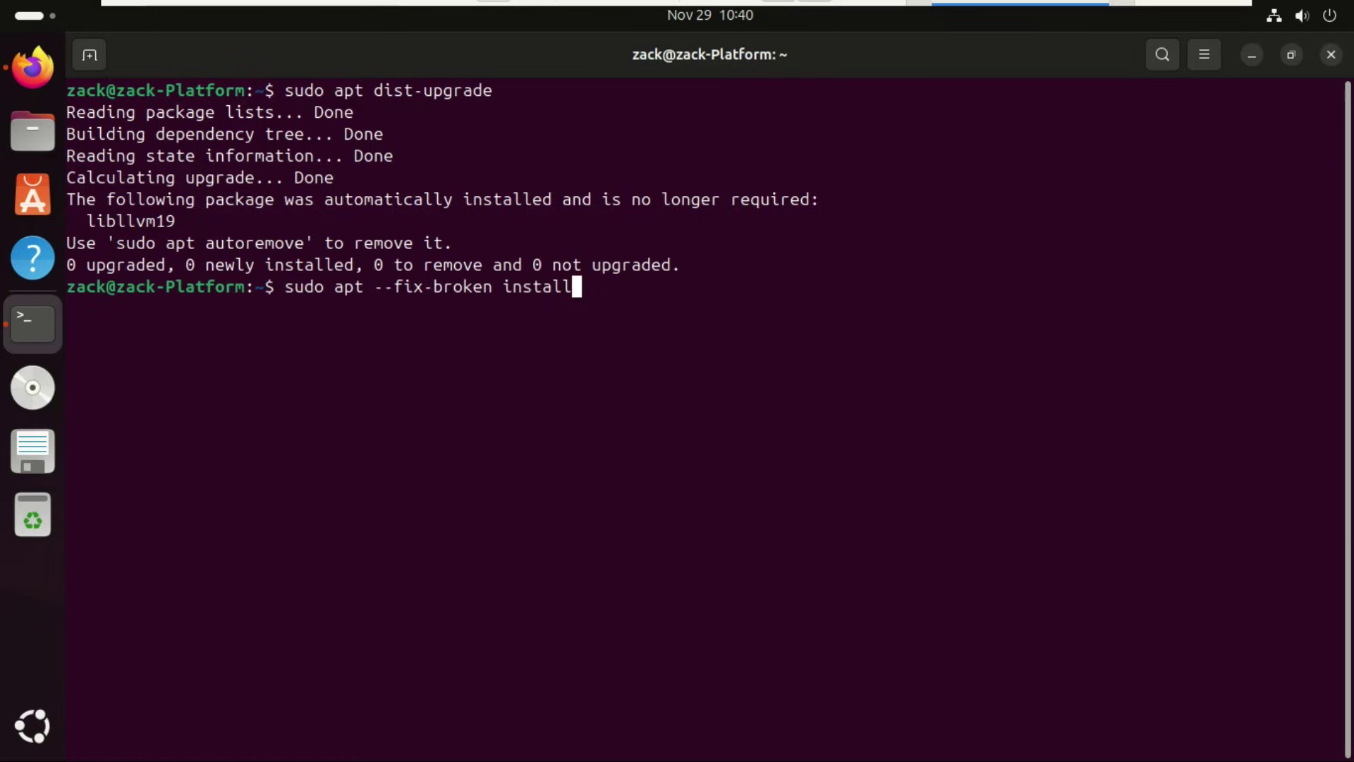
pyautogui.press('Return')
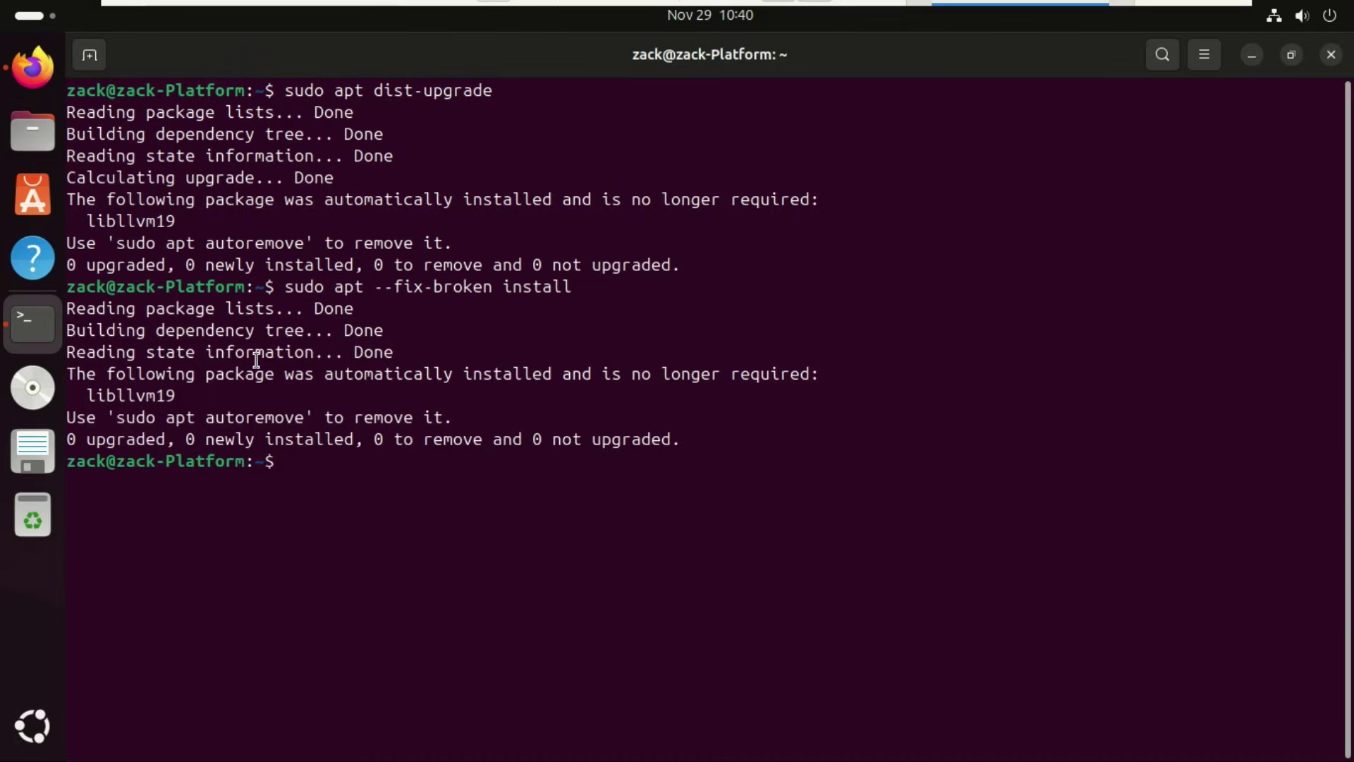
# Step: Paste and run sudo dpkg --configure -a to finish any pending package configuration
pyautogui.rightClick(341, 466)
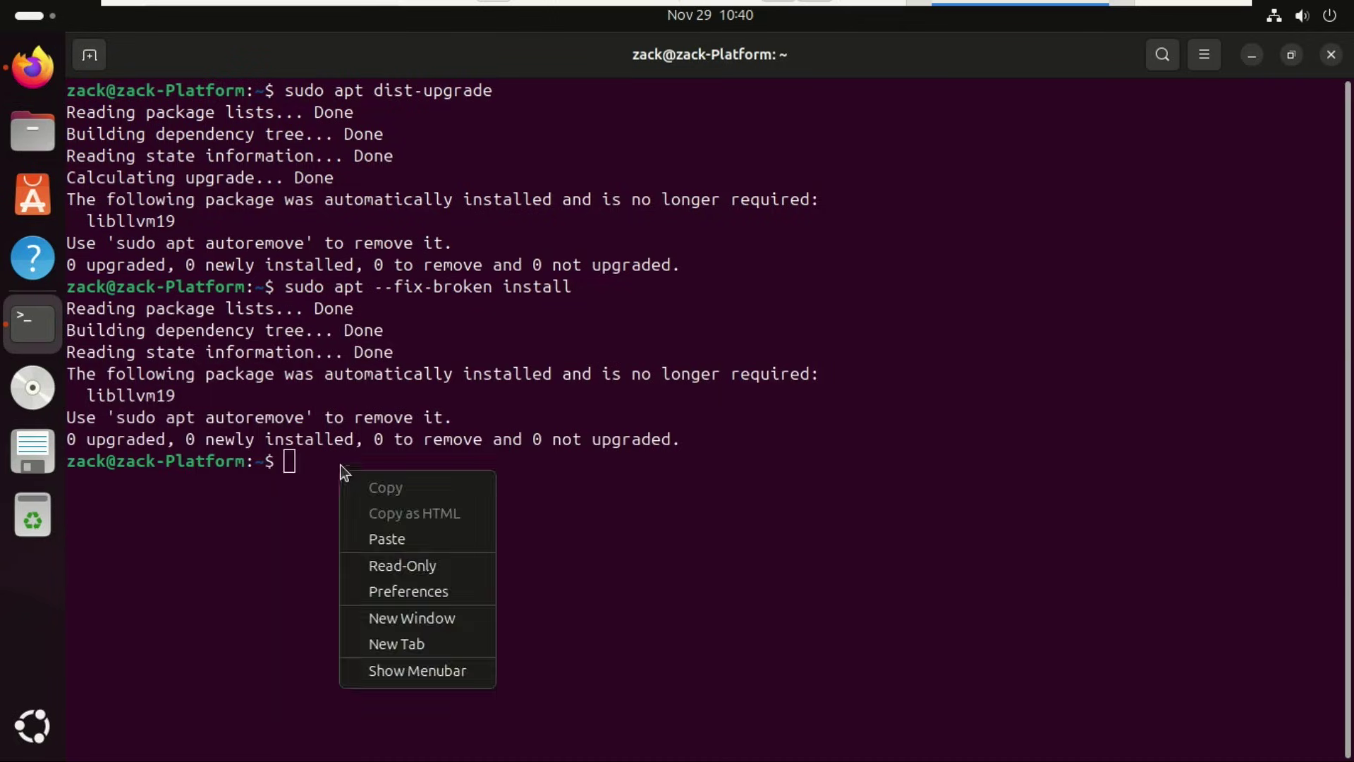
pyautogui.click(404, 532)
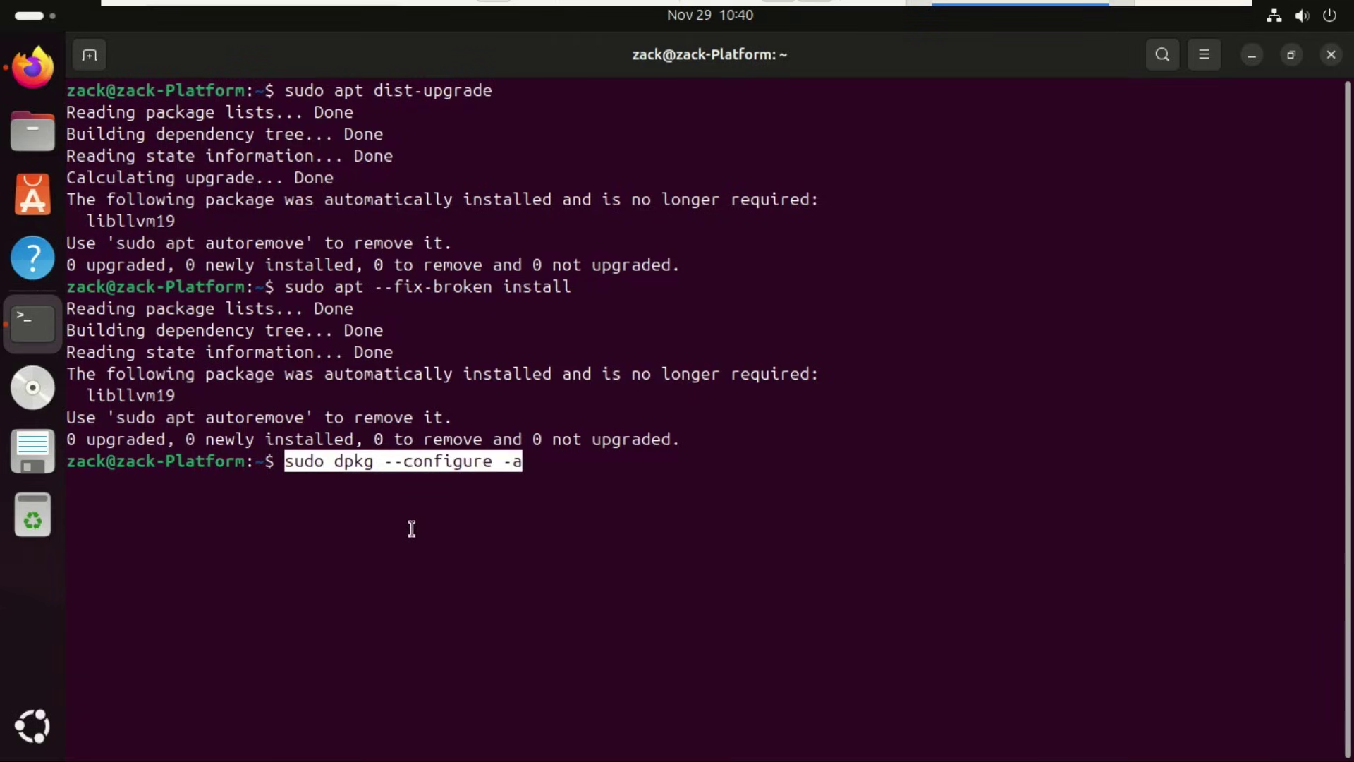
pyautogui.press('End')
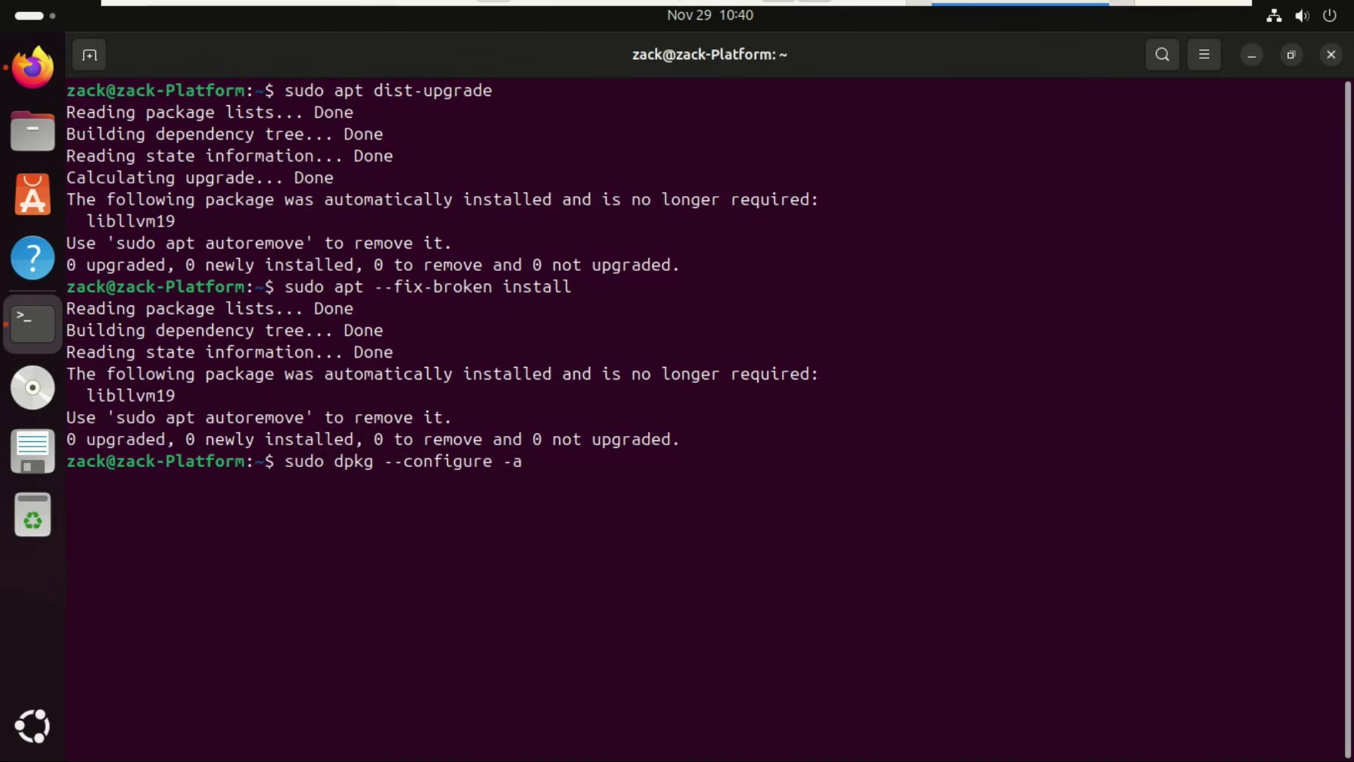
pyautogui.press('Return')
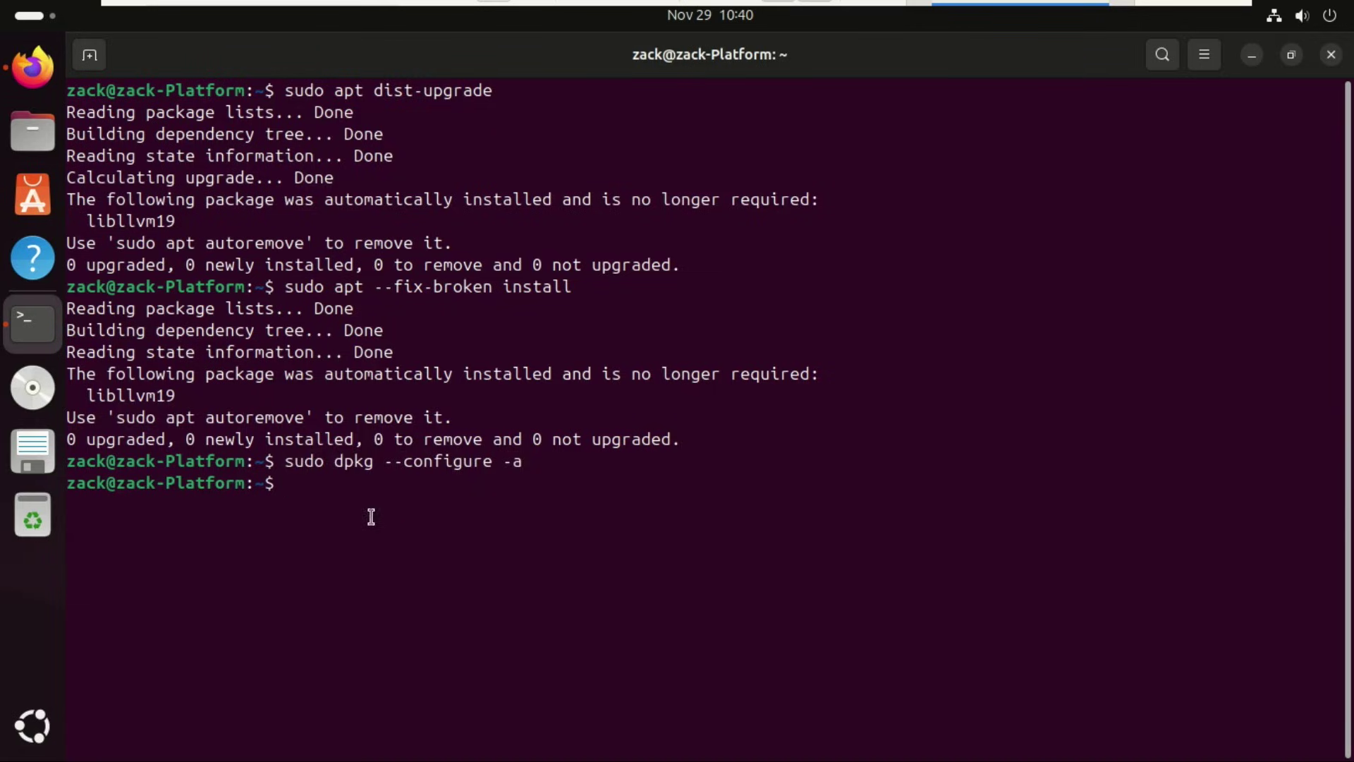
# Step: Paste and run sudo apt autoremove, confirming removal of libllvm19 to free 129 MB
pyautogui.rightClick(315, 489)
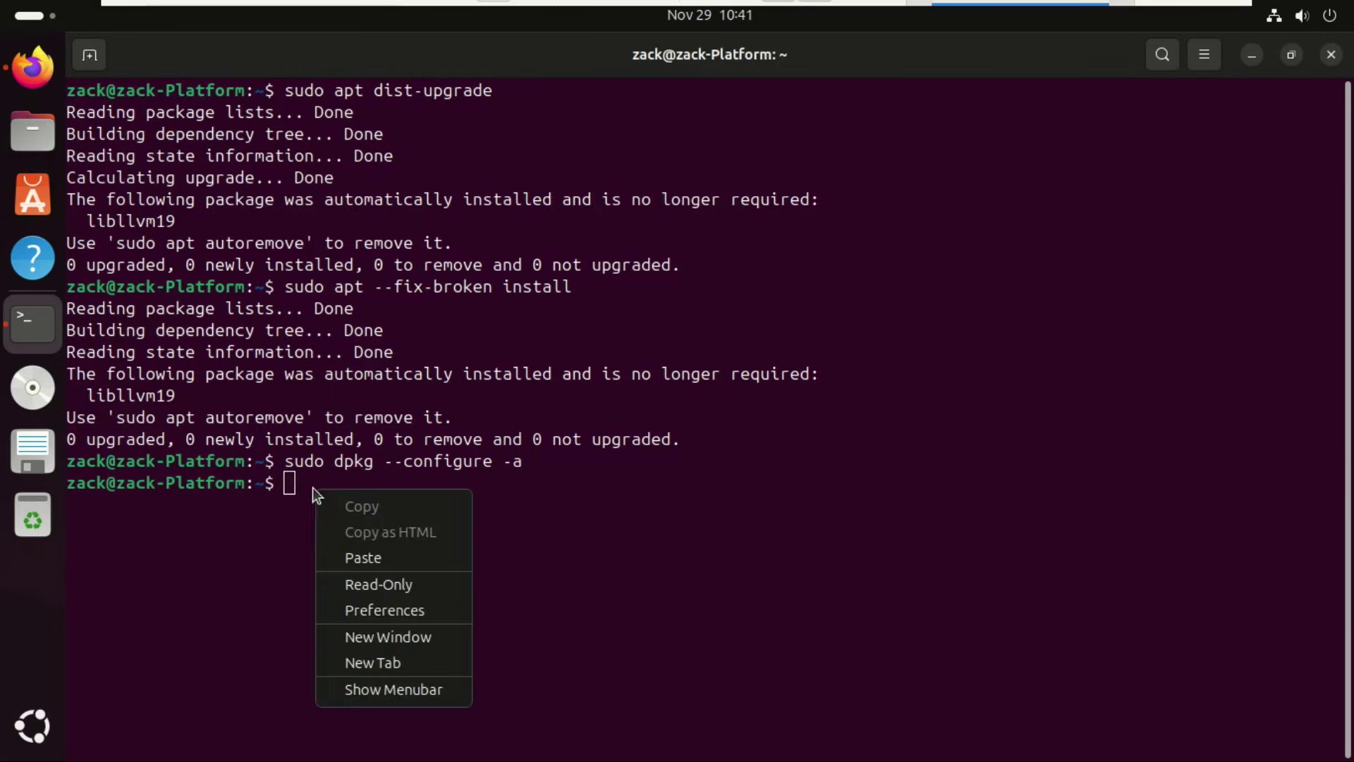
pyautogui.click(374, 550)
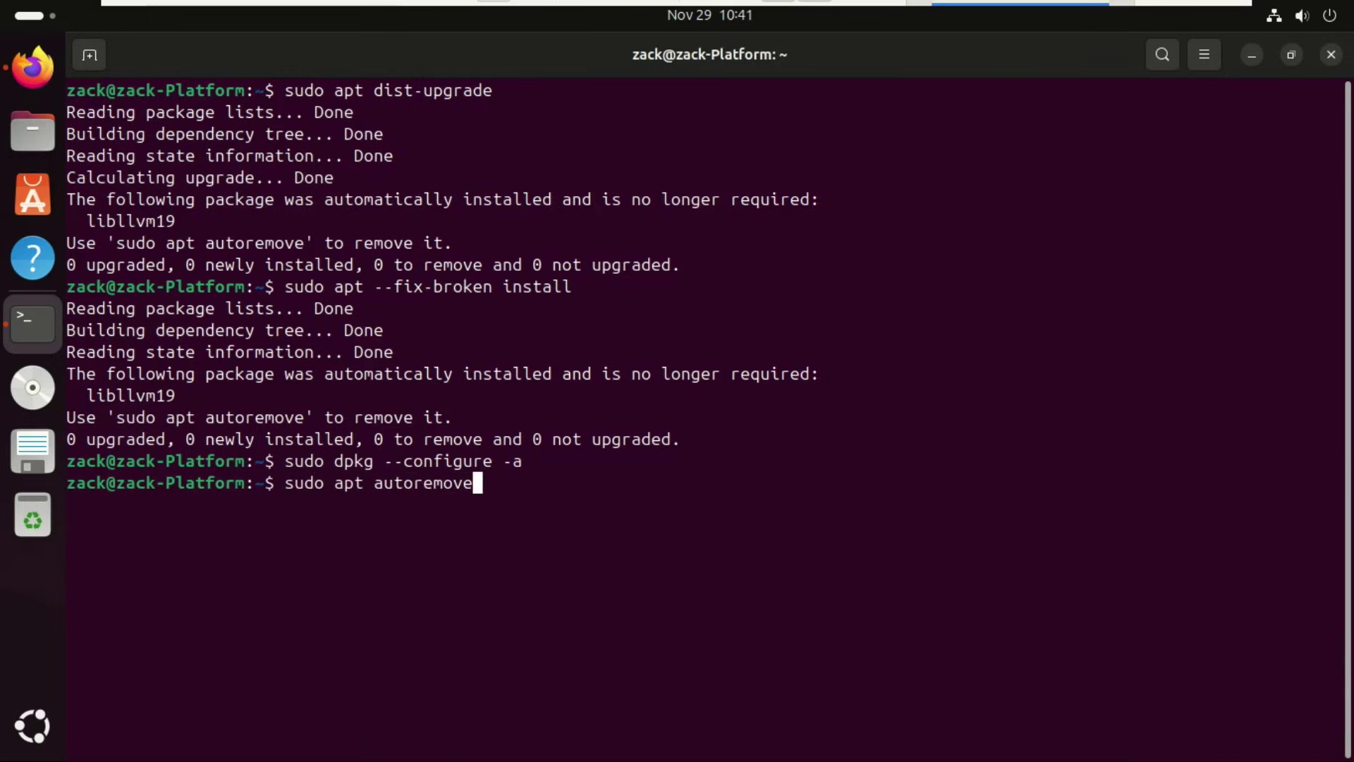
pyautogui.press('Return')
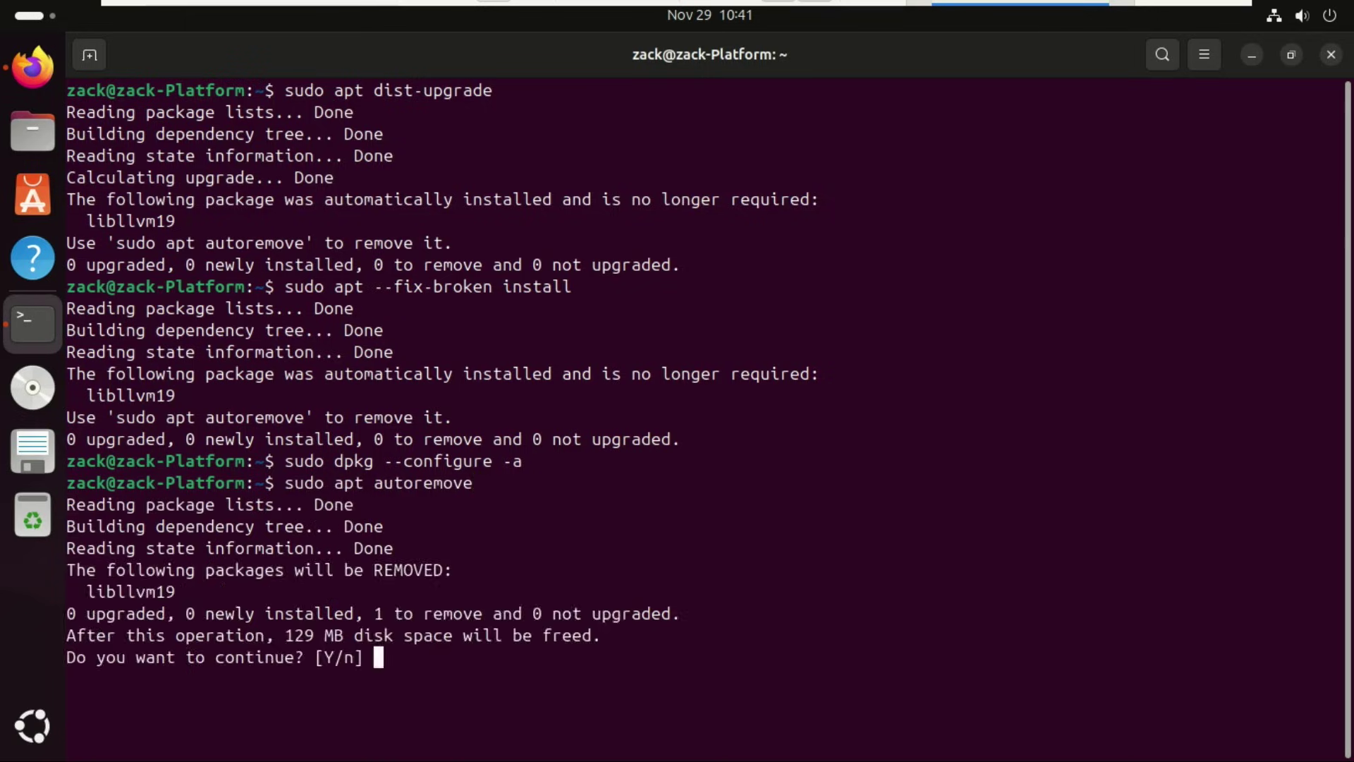
pyautogui.write('y')
pyautogui.press('Return')
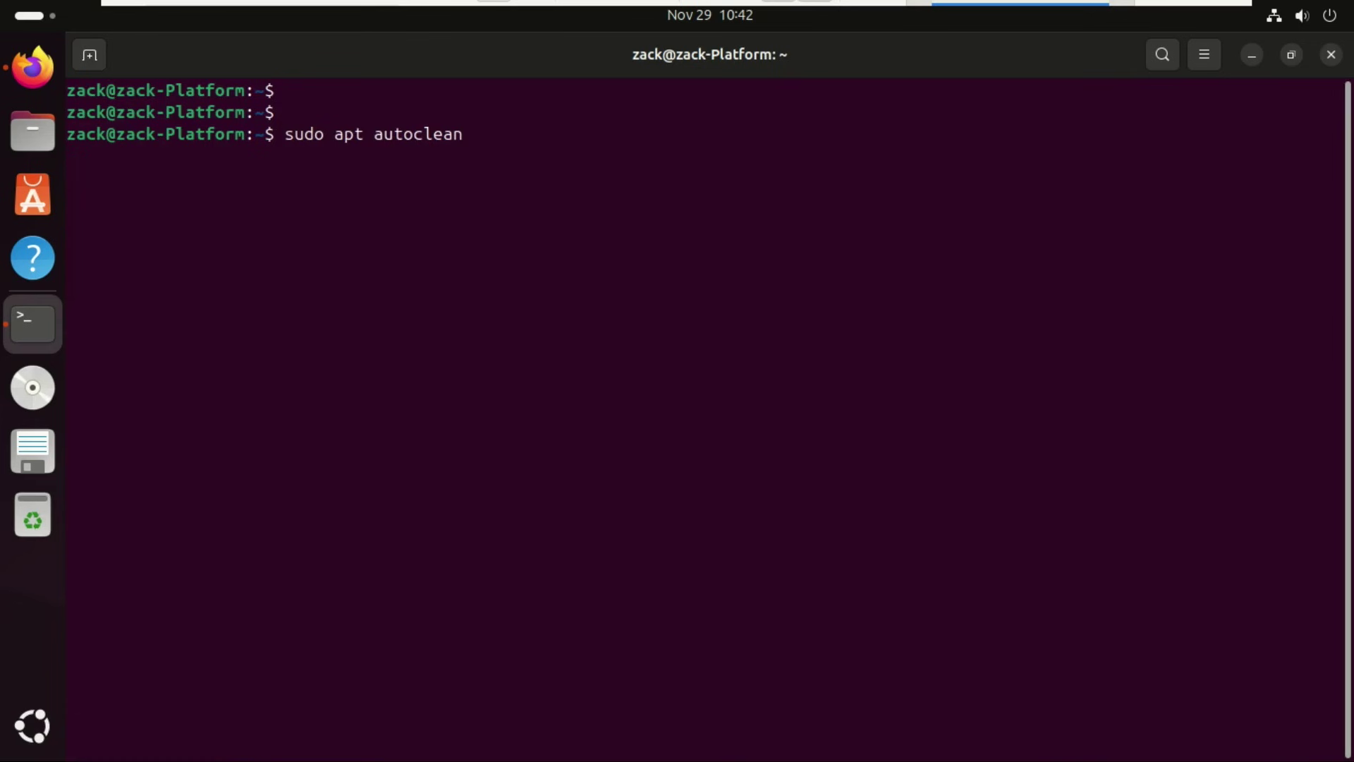
# Step: Run sudo apt autoclean, then paste and run the sed command setting Prompt=normal
pyautogui.press('Return')
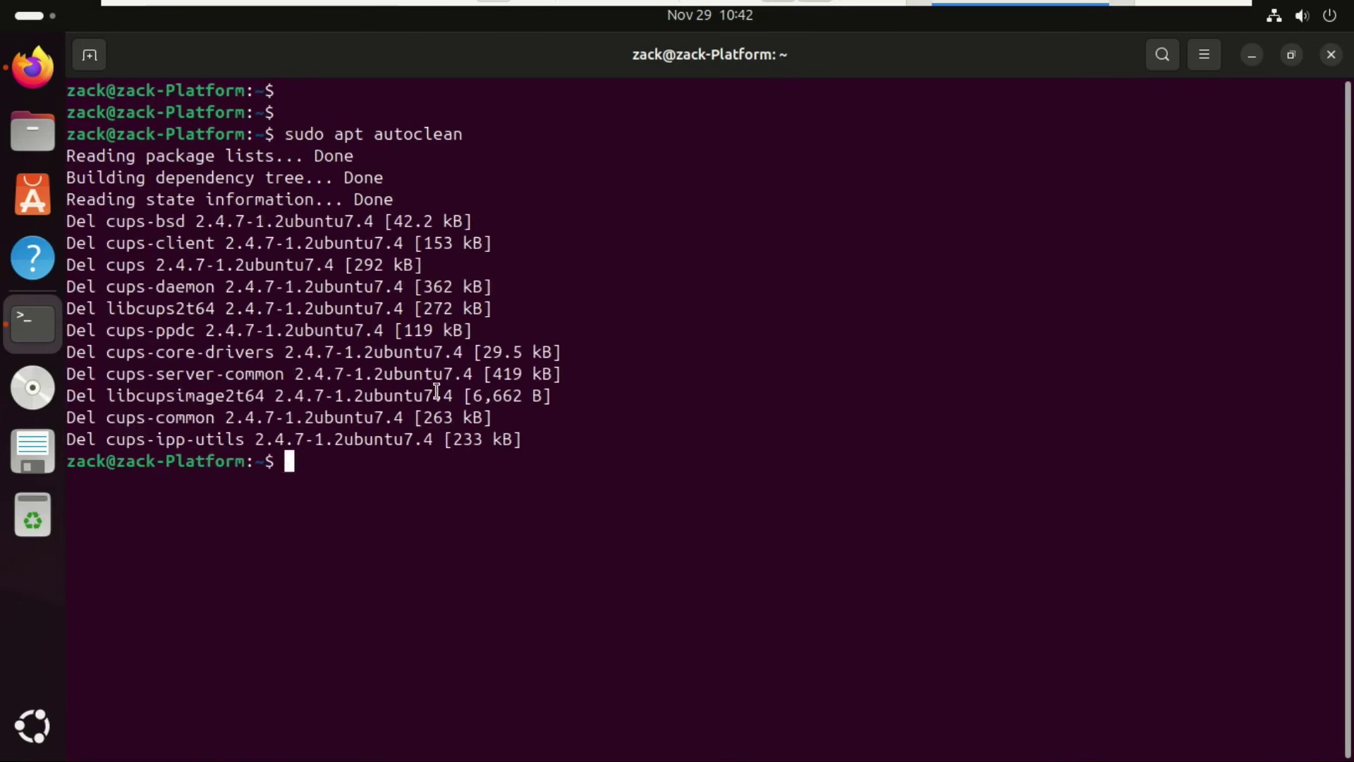
pyautogui.write('clea')
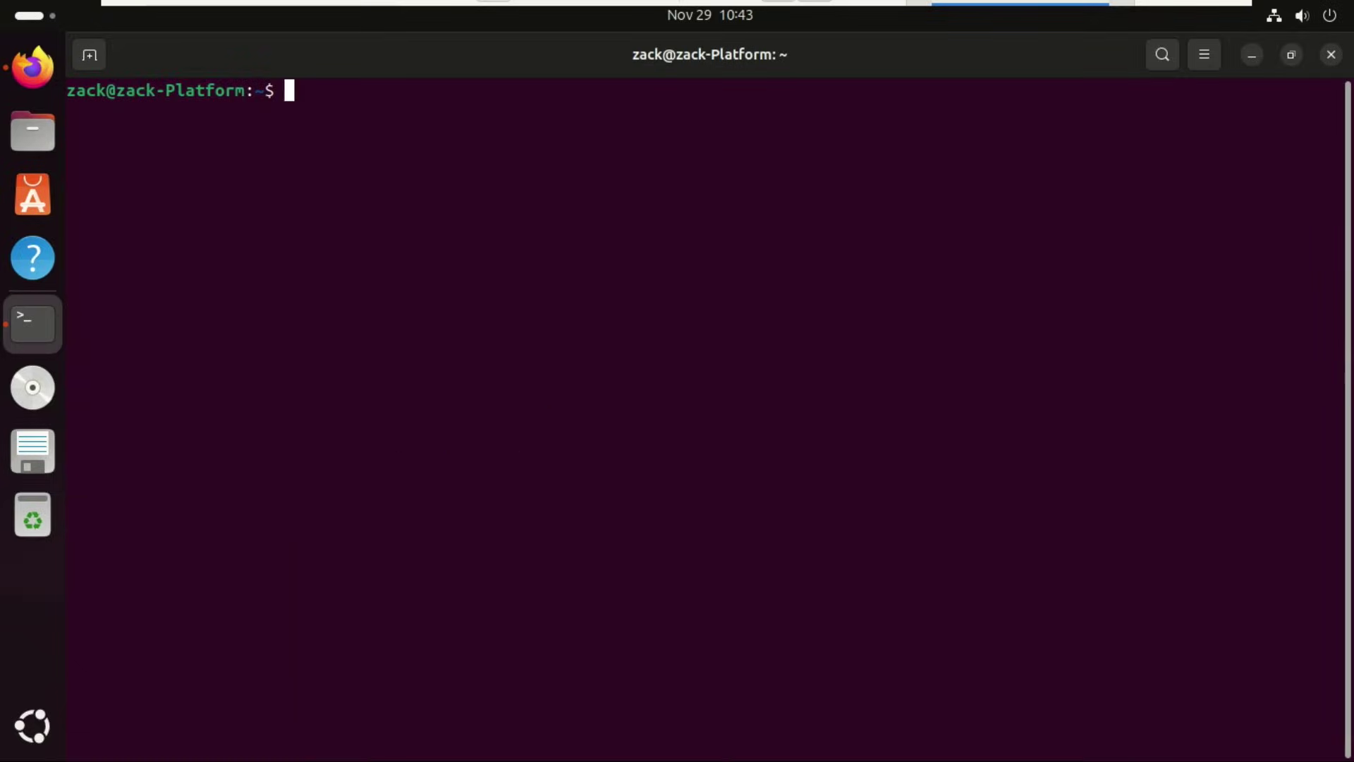
pyautogui.write("sudo sed -i 's/Prompt=lts/Prompt=normal/' /etc/update-manager/release-upgrades")
pyautogui.press('End')
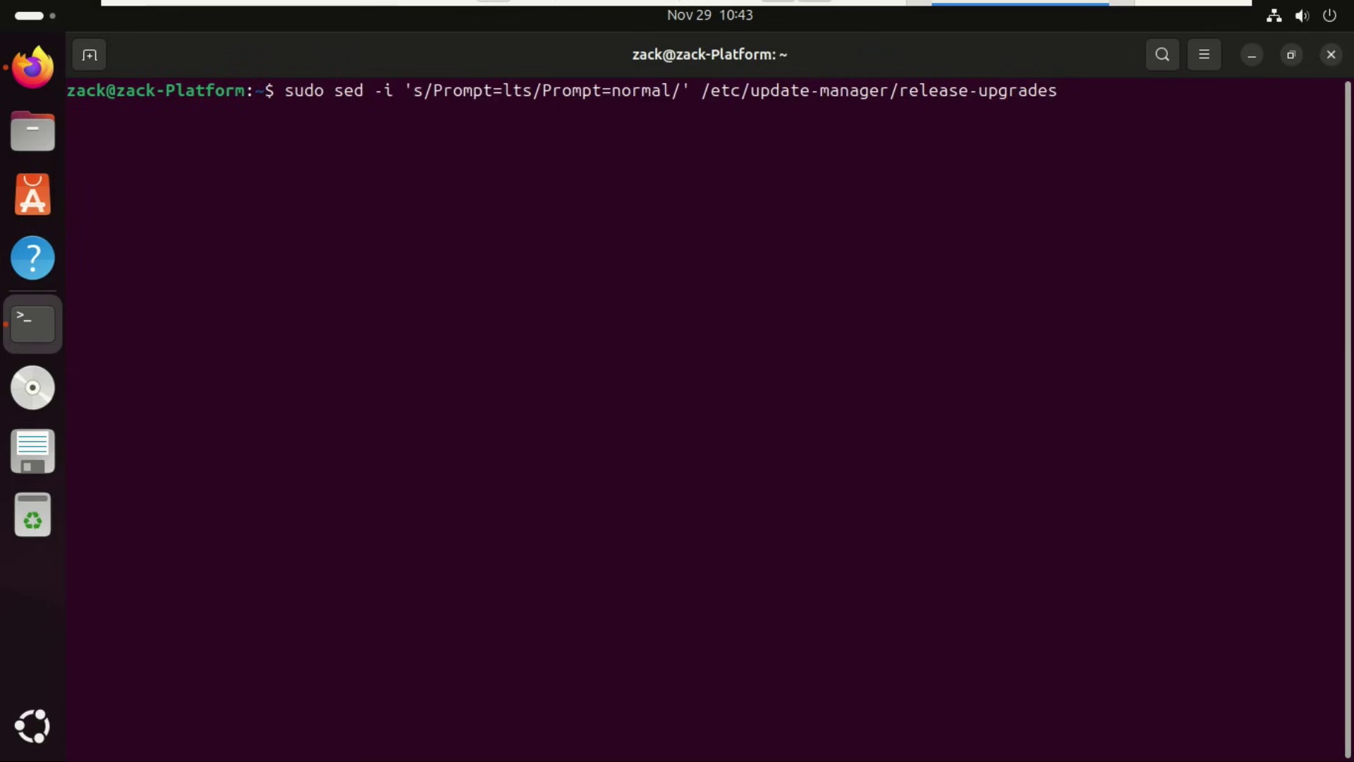
pyautogui.press('Return')
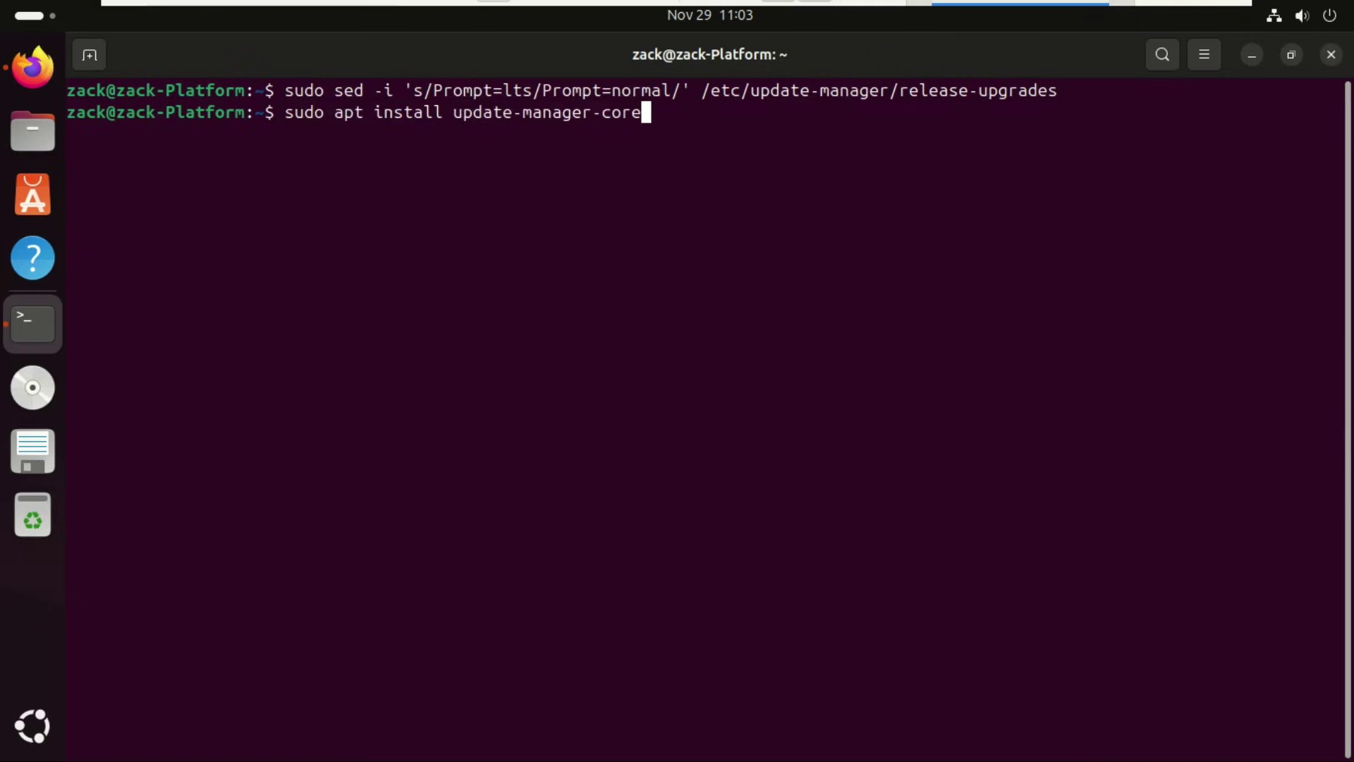
# Step: Install update-manager-core, finding it already current, and type sudo do-release-upgrade
pyautogui.press('Return')
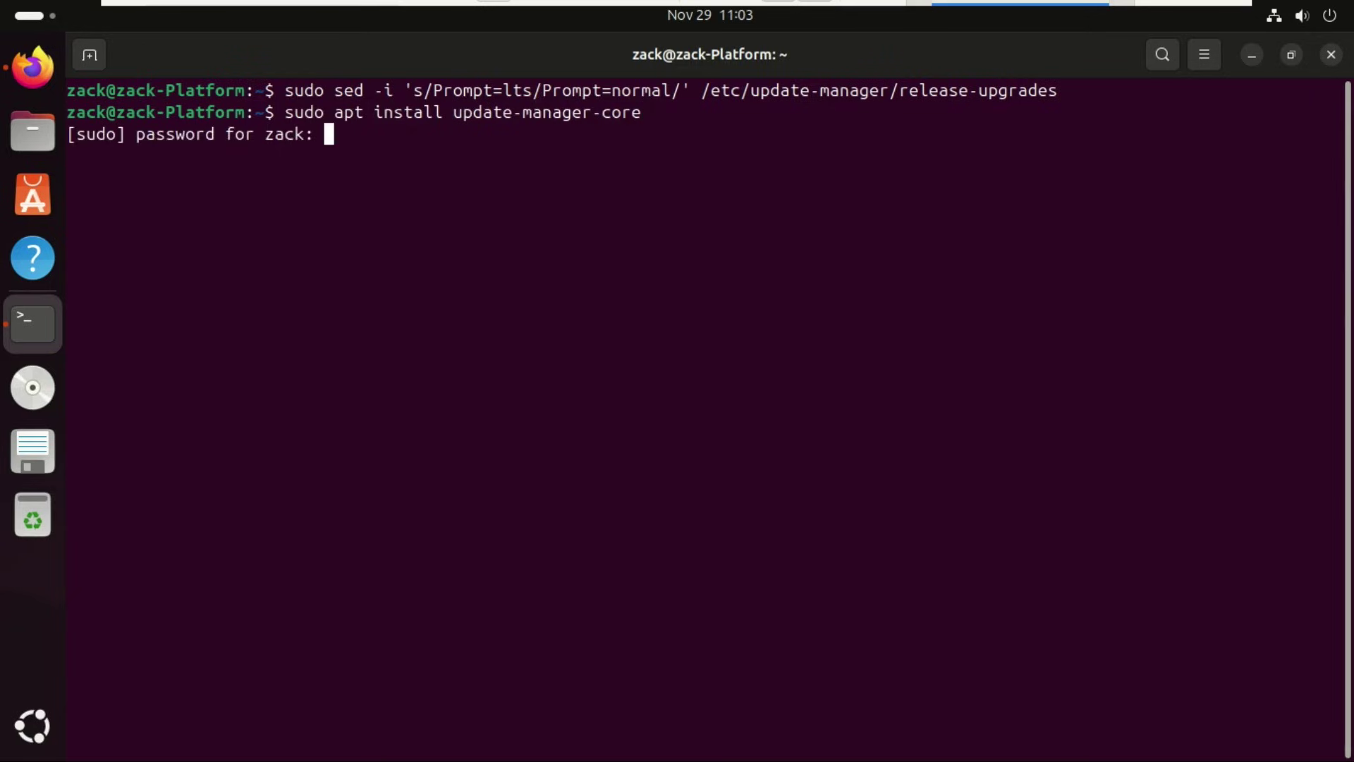
pyautogui.press('Return')
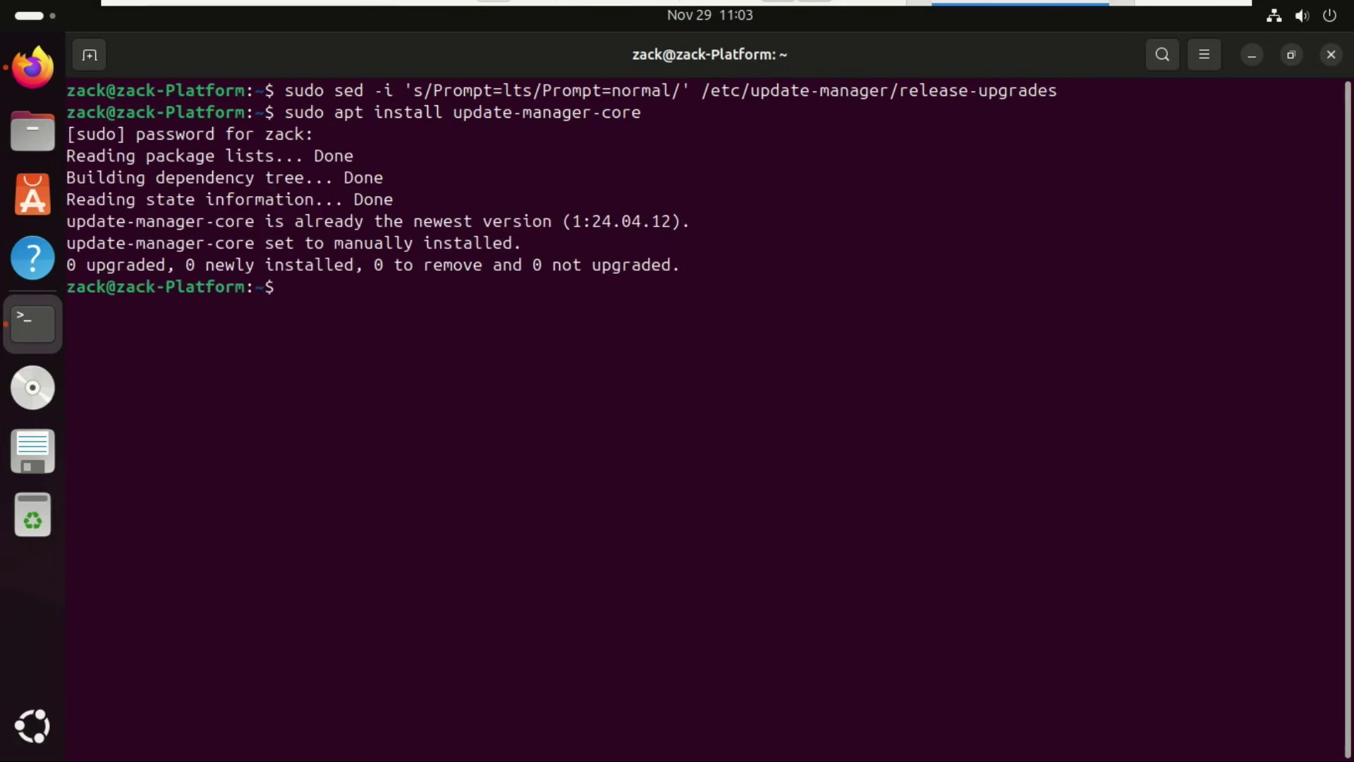
pyautogui.write('sudo do-release-upgrade')
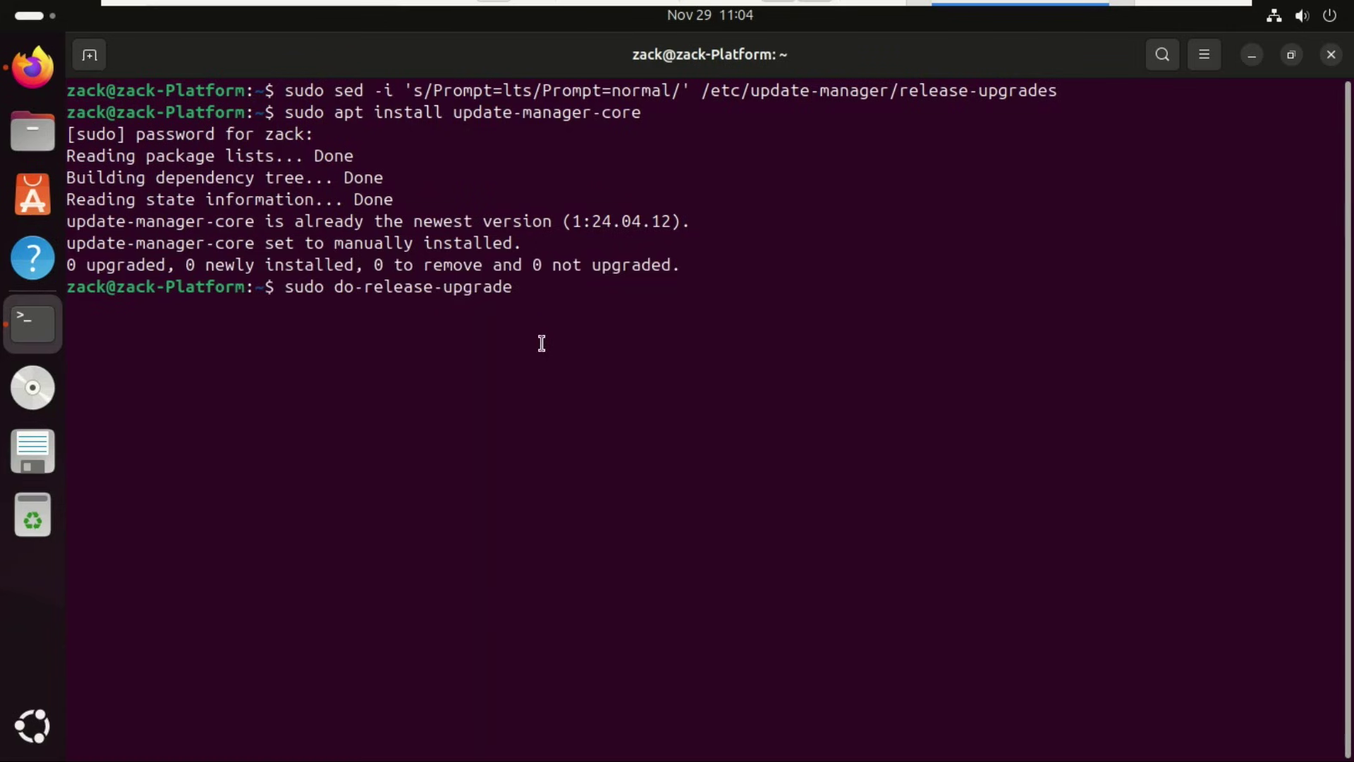
# Step: Launch sudo do-release-upgrade, read through the notice, and answer y to continue
pyautogui.press('Return')
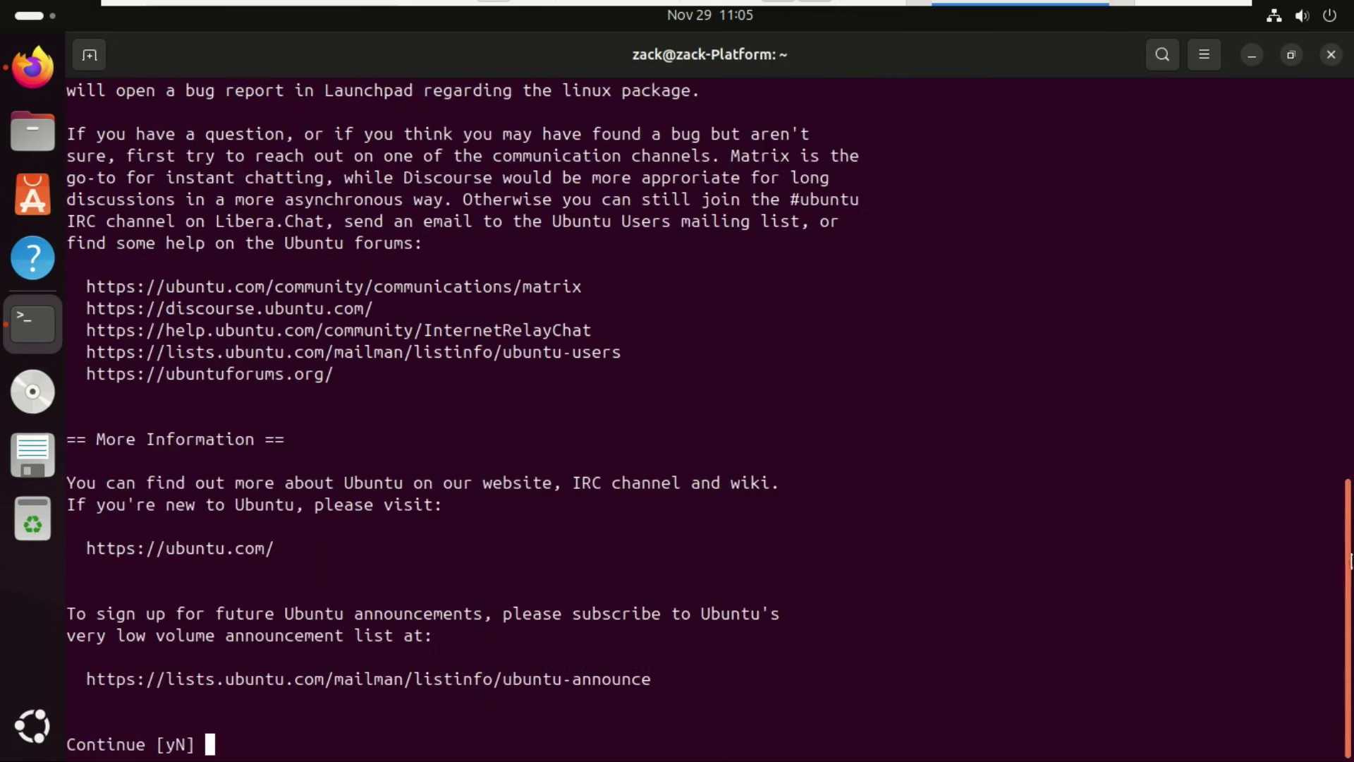
pyautogui.scroll(6, 1339, 392)
pyautogui.scroll(7, 1339, 393)
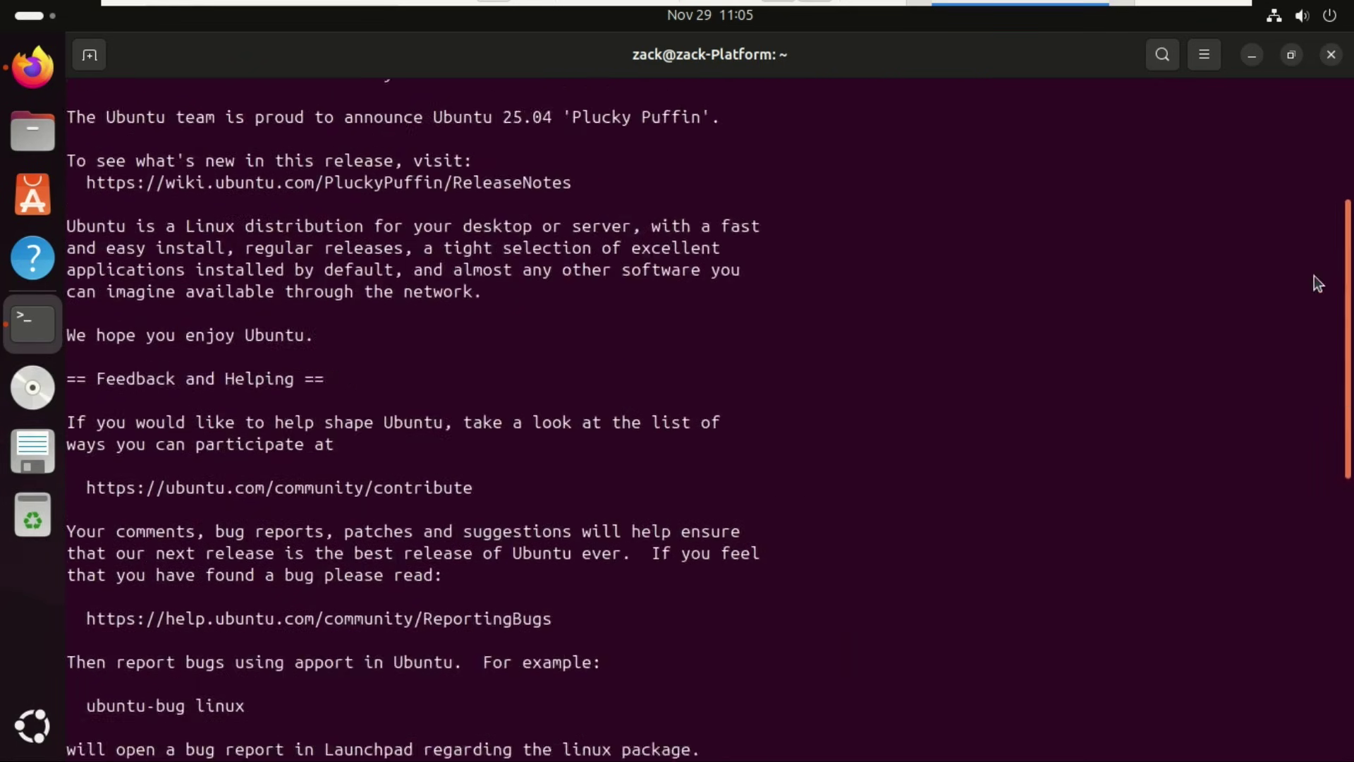
pyautogui.scroll(1, 1315, 209)
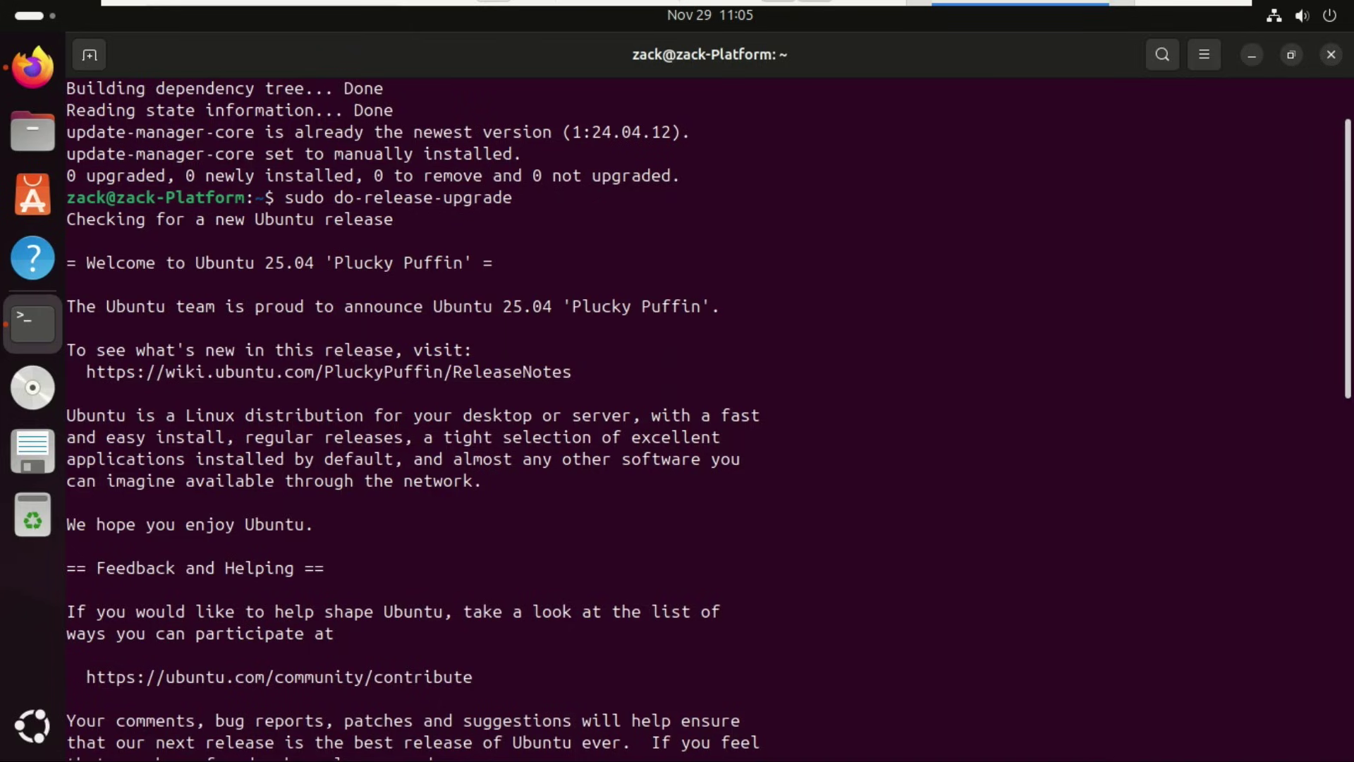
pyautogui.scroll(-3, 1340, 325)
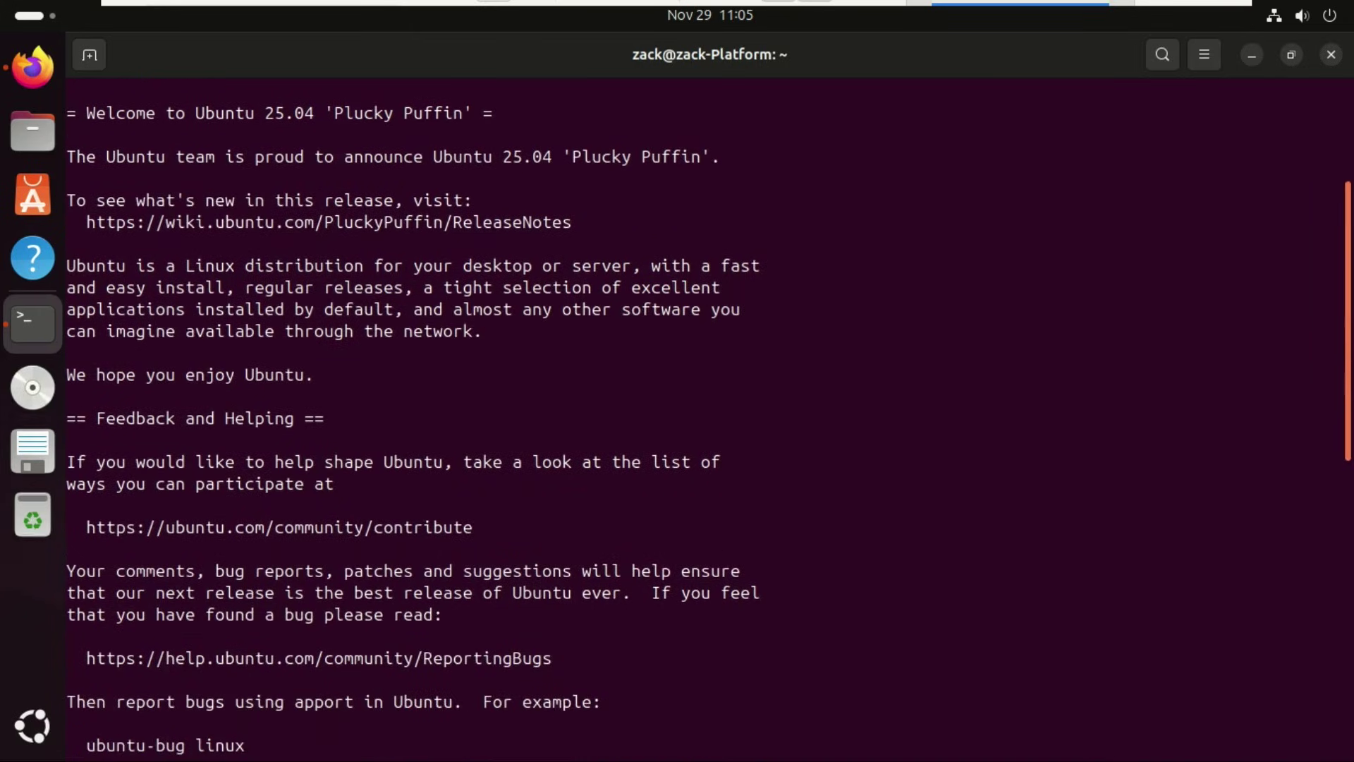
pyautogui.scroll(-3, 1324, 358)
pyautogui.scroll(3, 1324, 395)
pyautogui.scroll(-1, 1323, 389)
pyautogui.scroll(-7, 1324, 398)
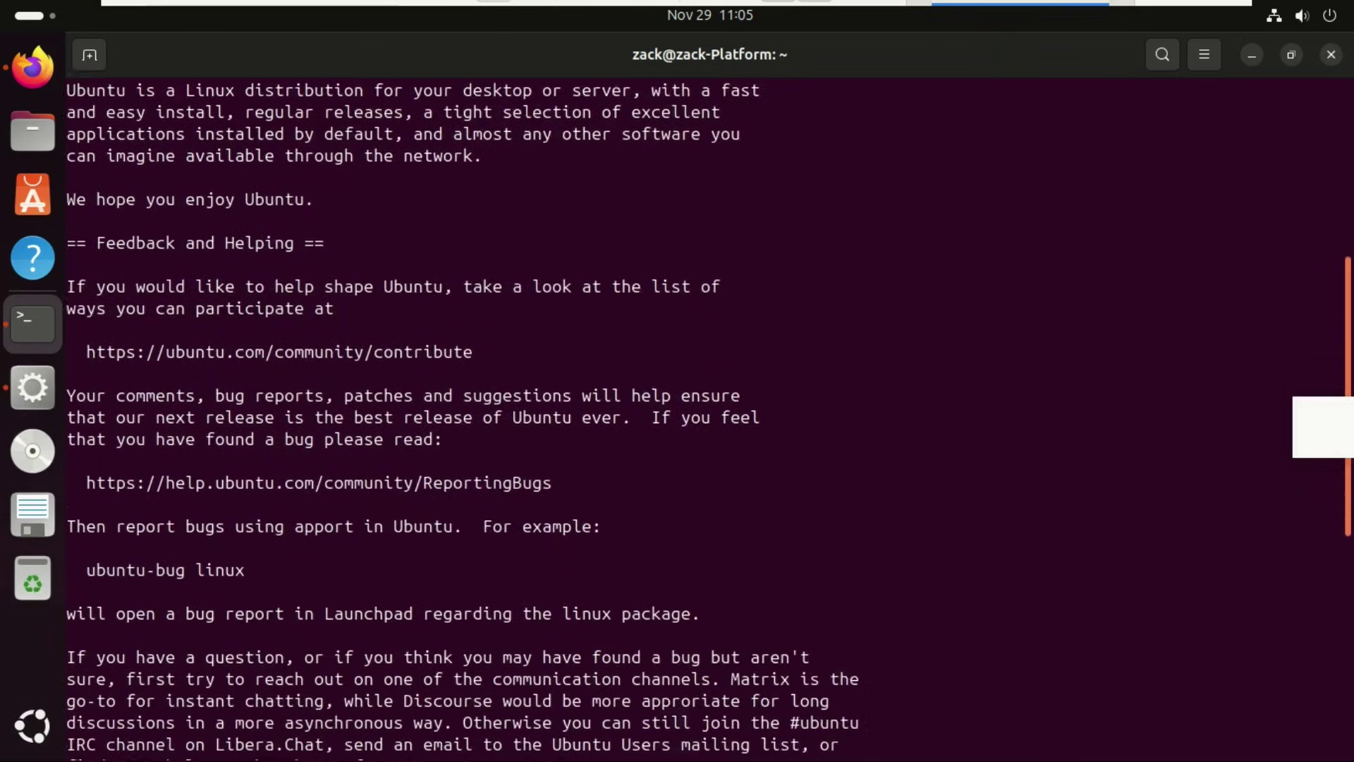
pyautogui.scroll(-3, 1323, 536)
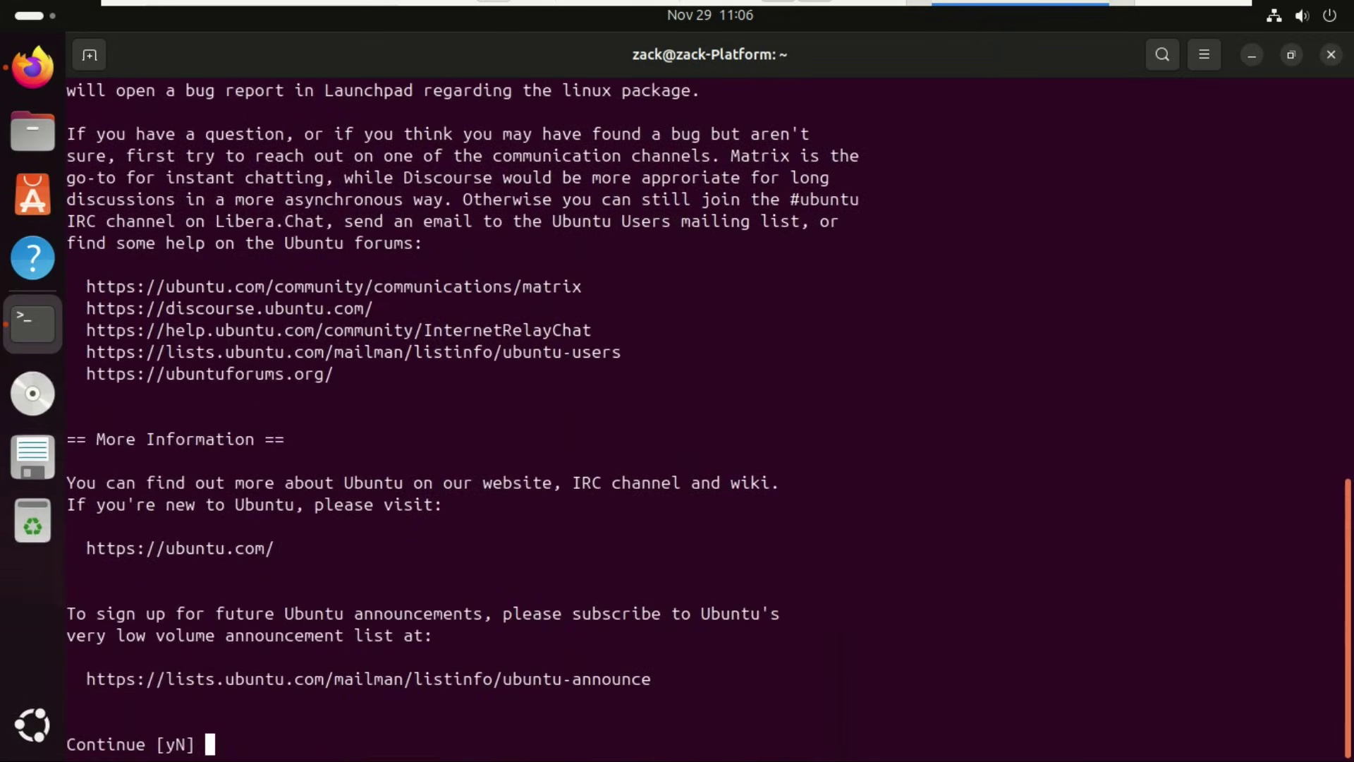
pyautogui.write('y')
pyautogui.press('Return')
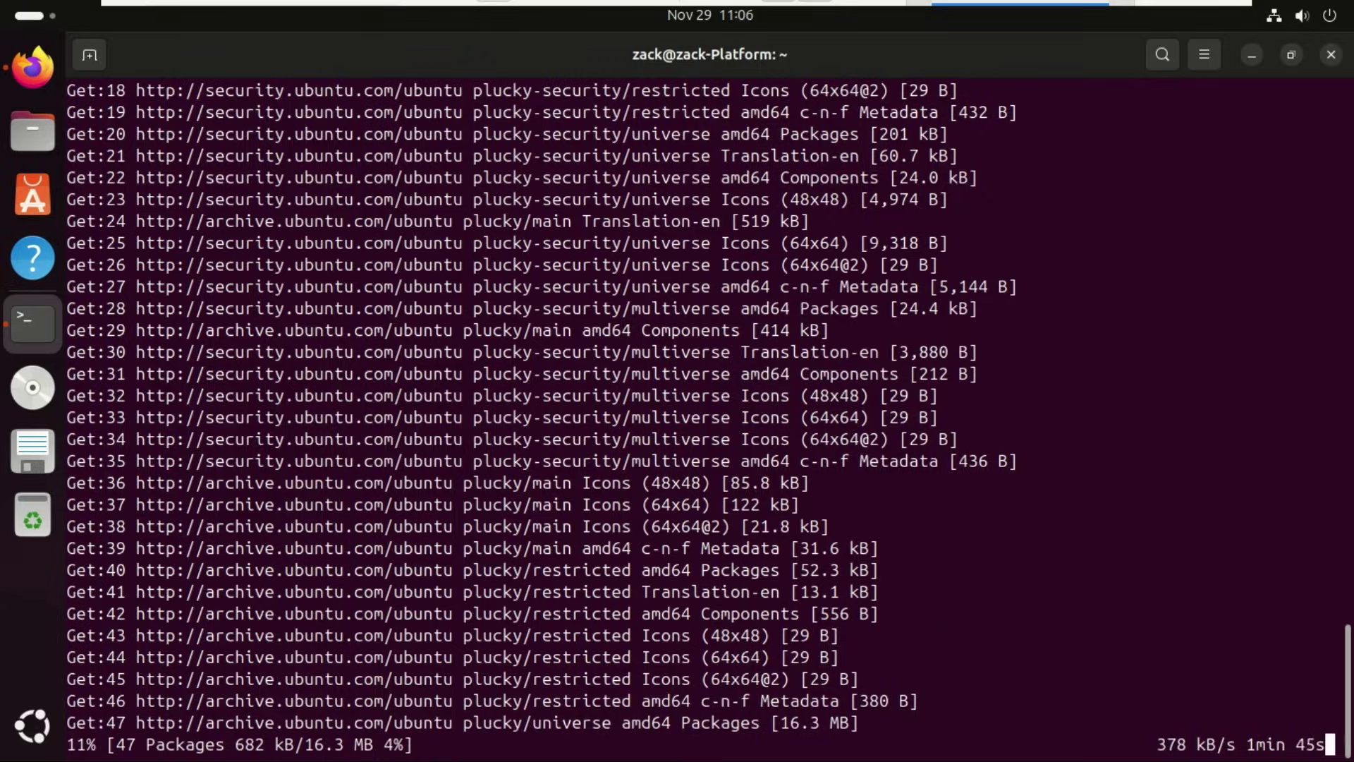
# Step: Start the upgrade, choose Yes to restart services automatically, and acknowledge the failed restarts
pyautogui.write('y')
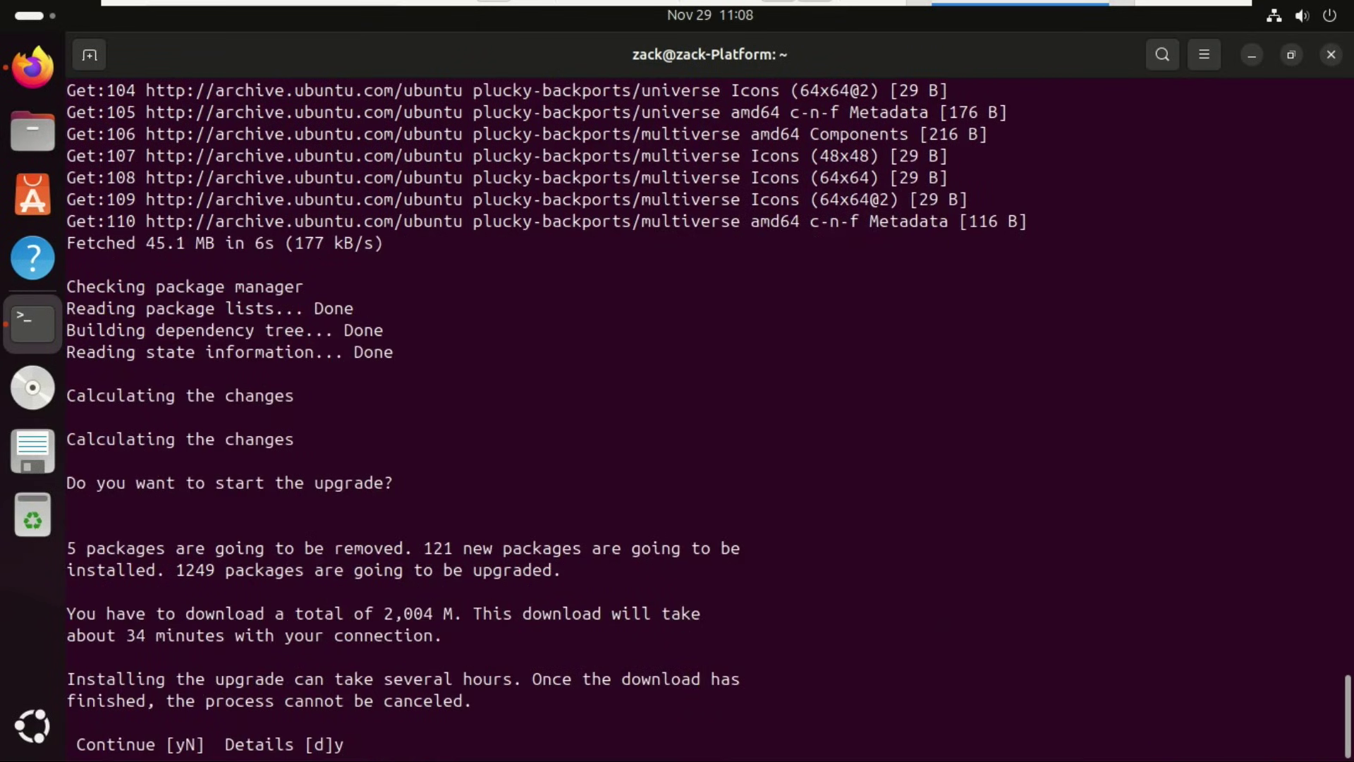
pyautogui.press('Return')
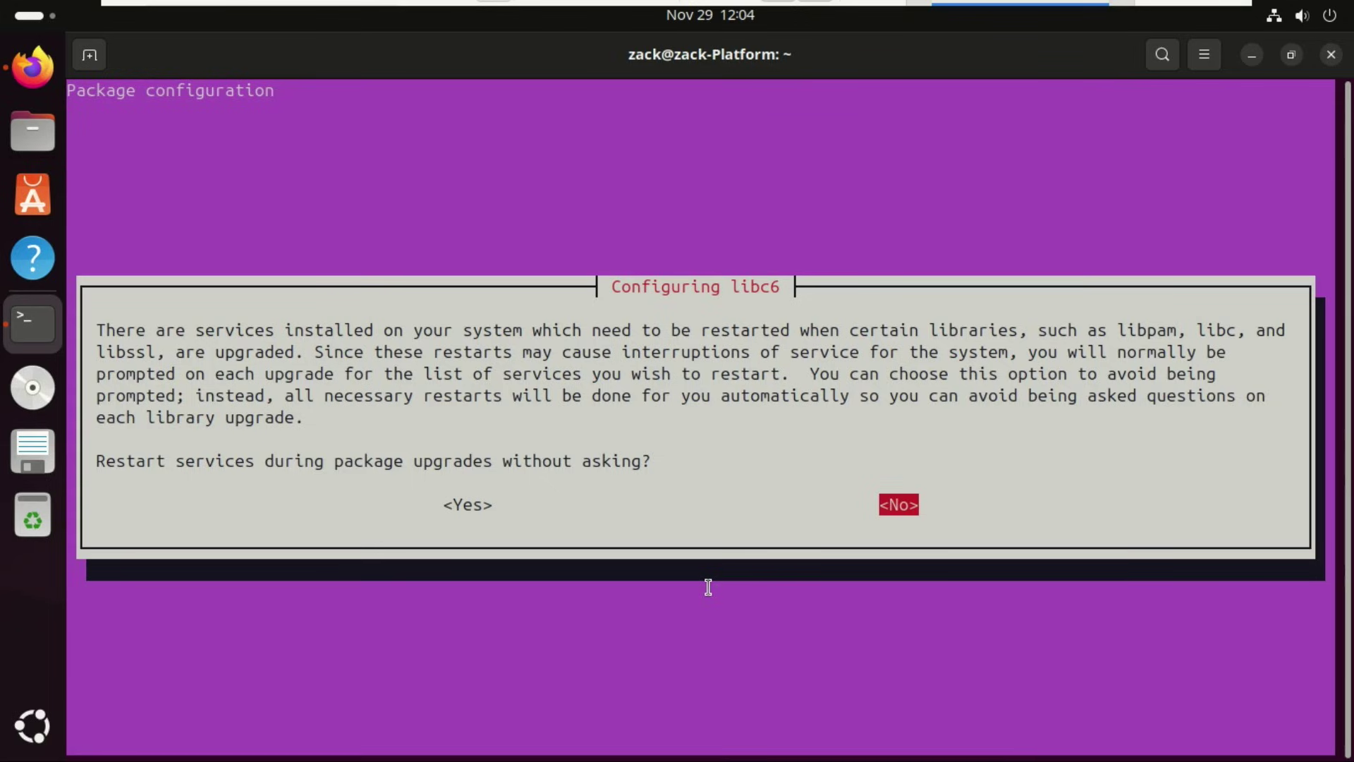
pyautogui.press('Left')
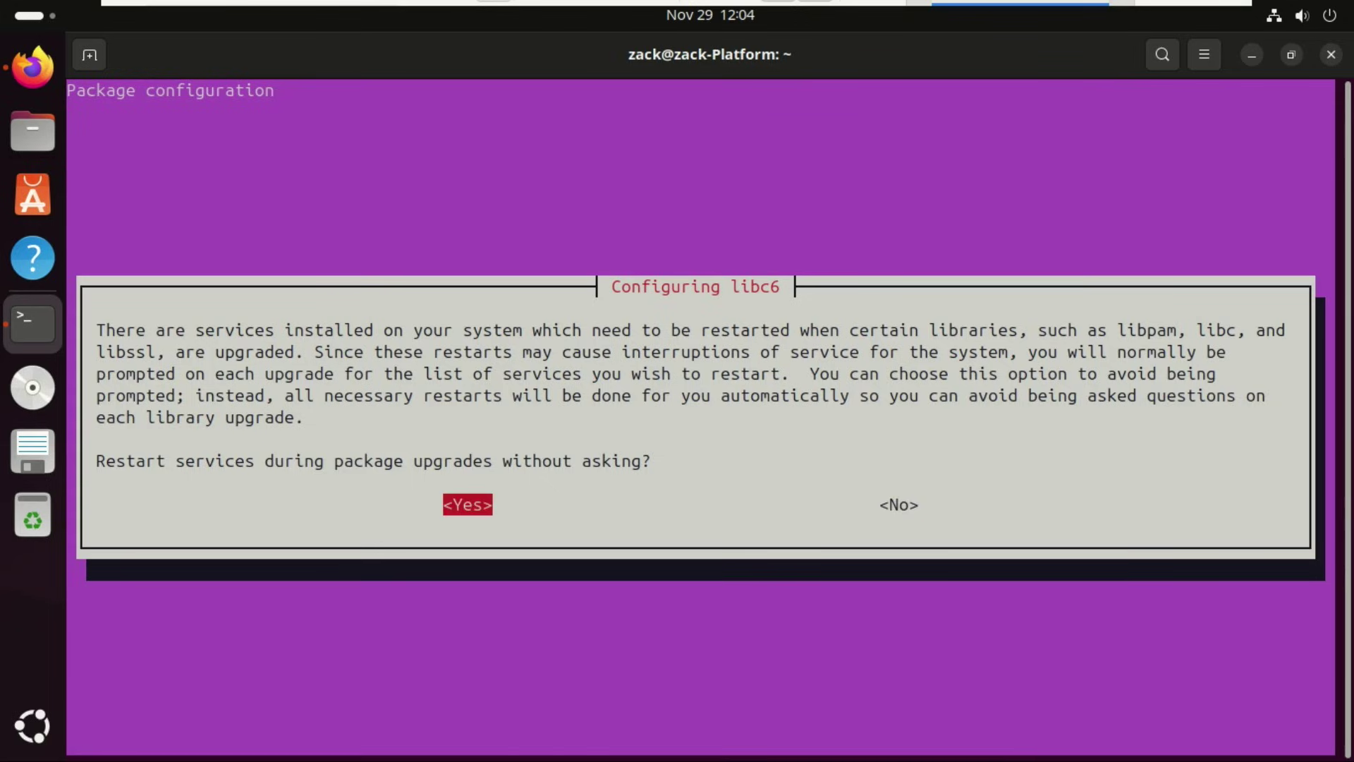
pyautogui.press('Return')
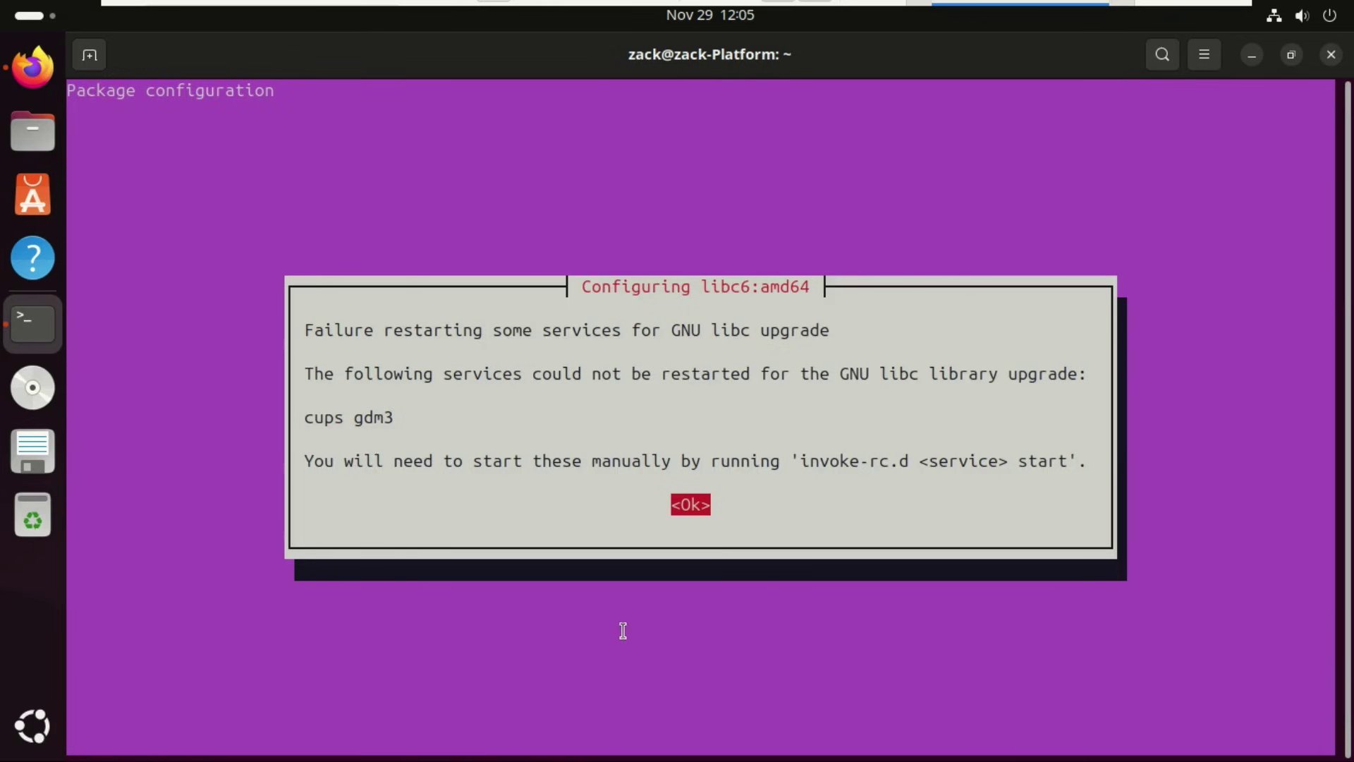
pyautogui.press('Return')
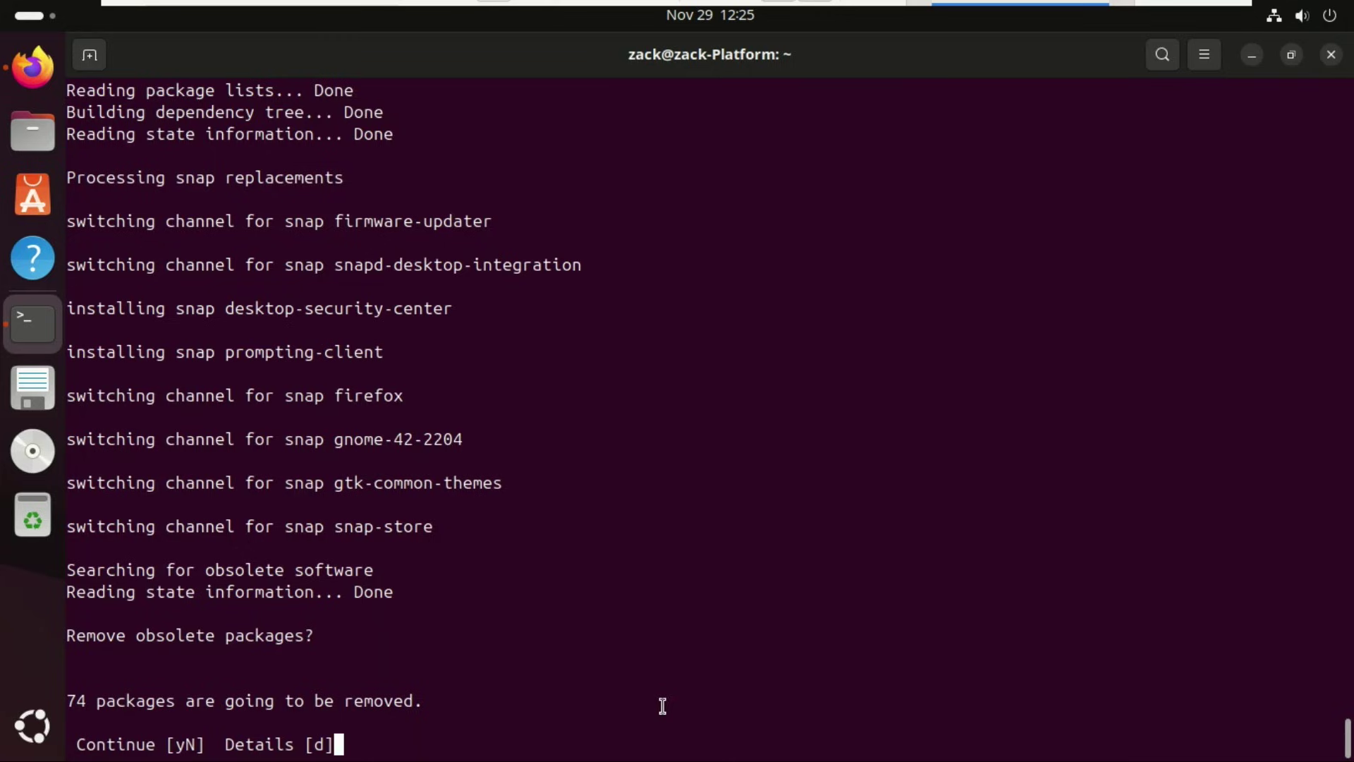
# Step: Answer y to remove the 74 obsolete packages and y to restart the system
pyautogui.write('y')
pyautogui.press('Return')
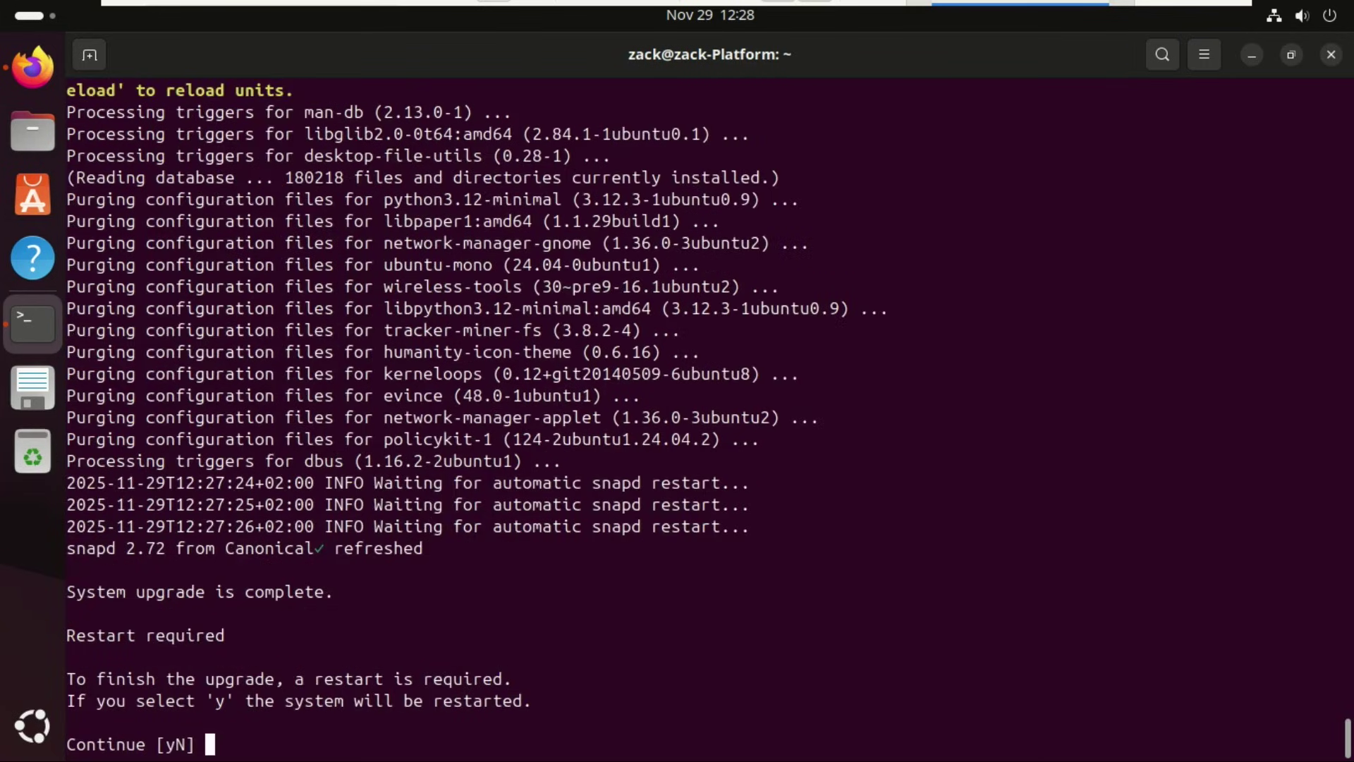
pyautogui.write('y')
pyautogui.press('Return')
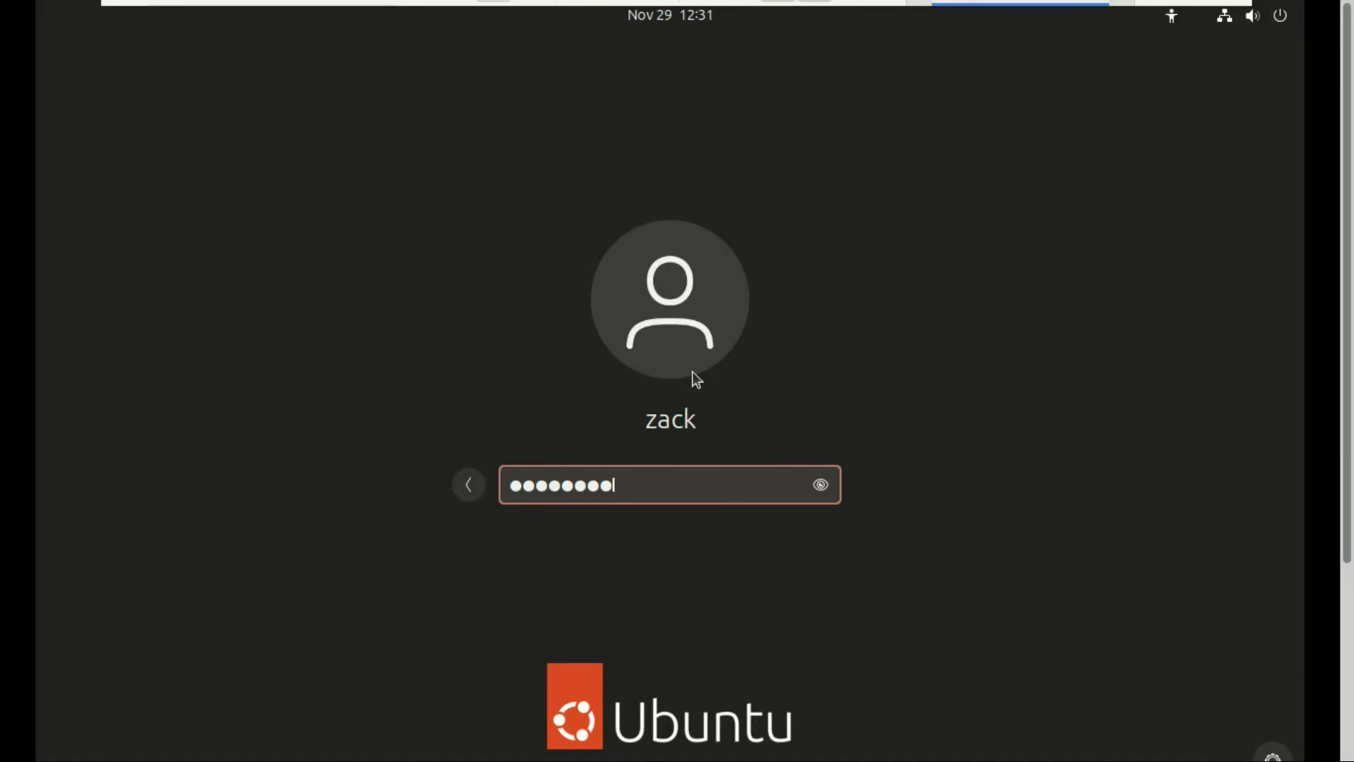
# Step: Log in and verify in Settings > System > About that Ubuntu 25.04 is installed
pyautogui.press('Return')
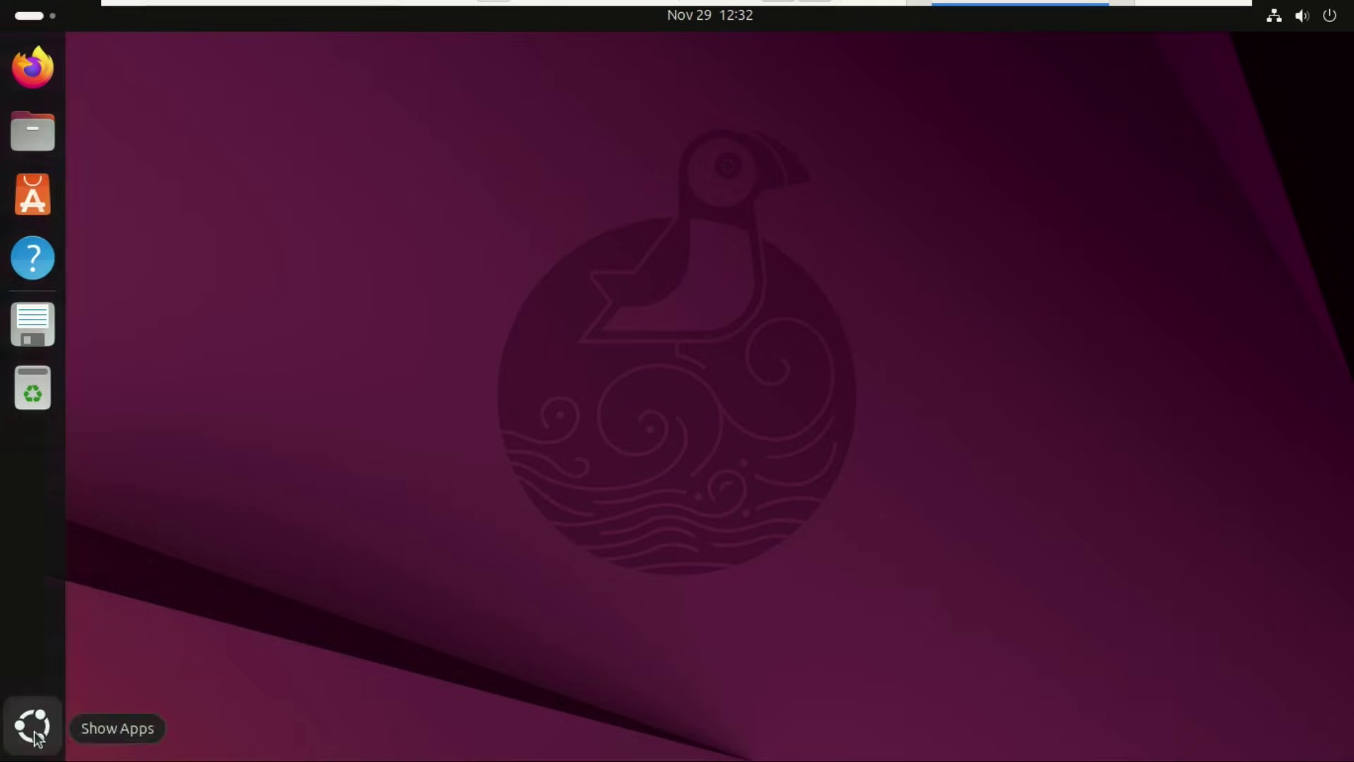
pyautogui.click(32, 725)
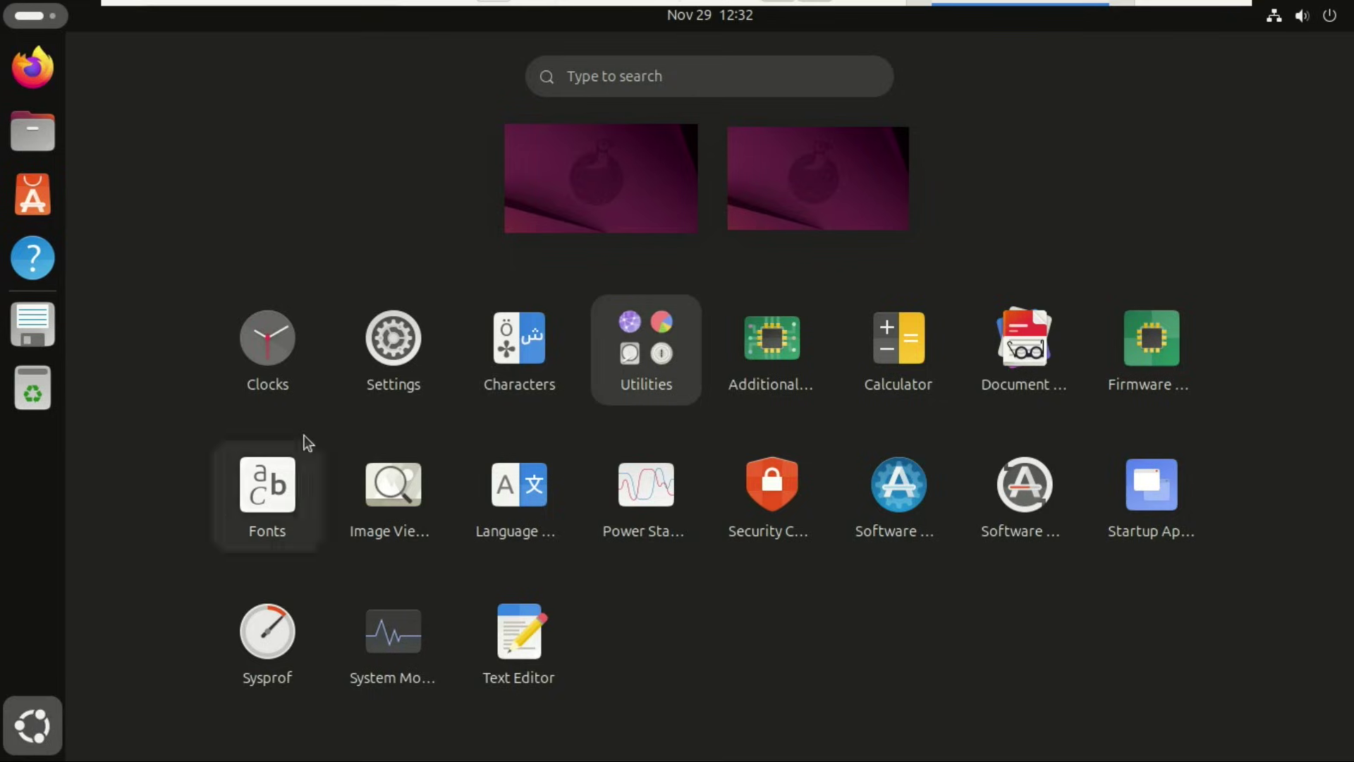
pyautogui.click(425, 351)
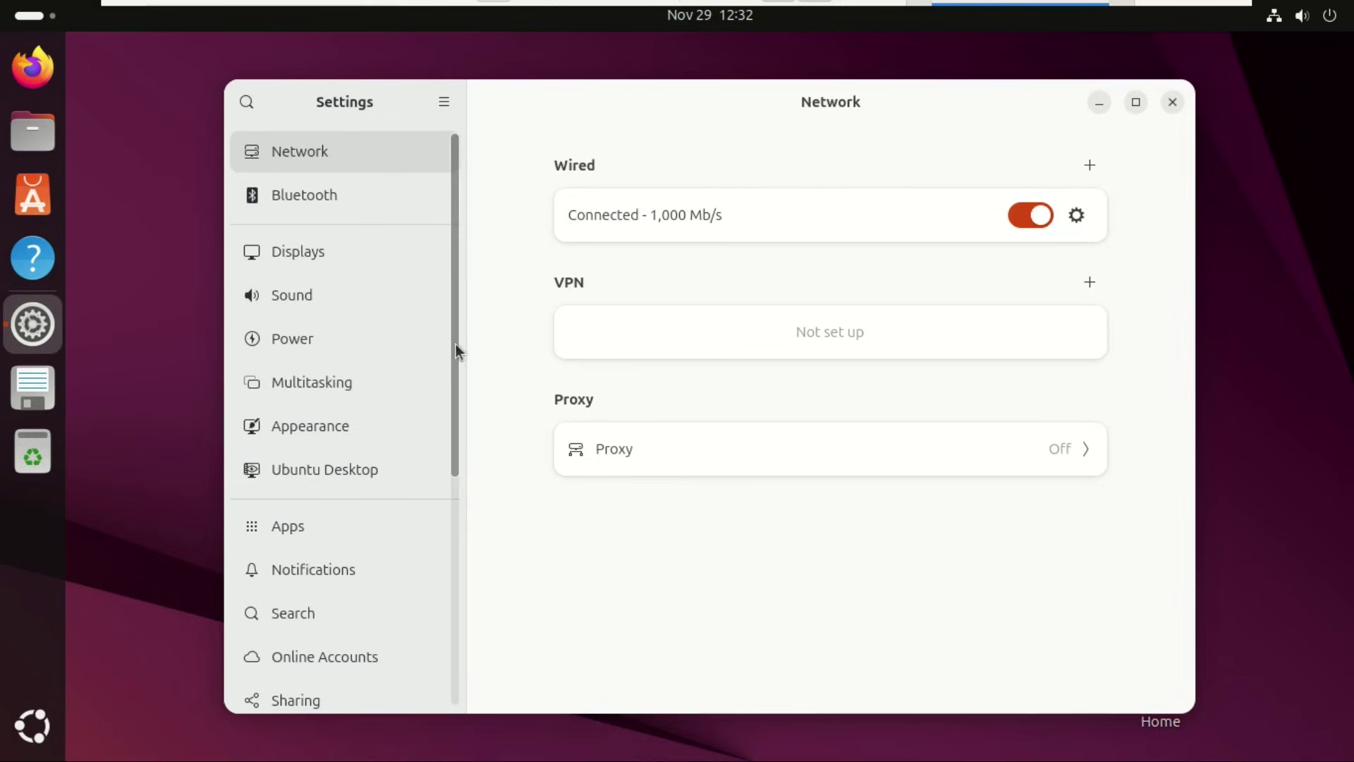
pyautogui.moveTo(457, 351); pyautogui.dragTo(465, 626)
pyautogui.click(359, 683)
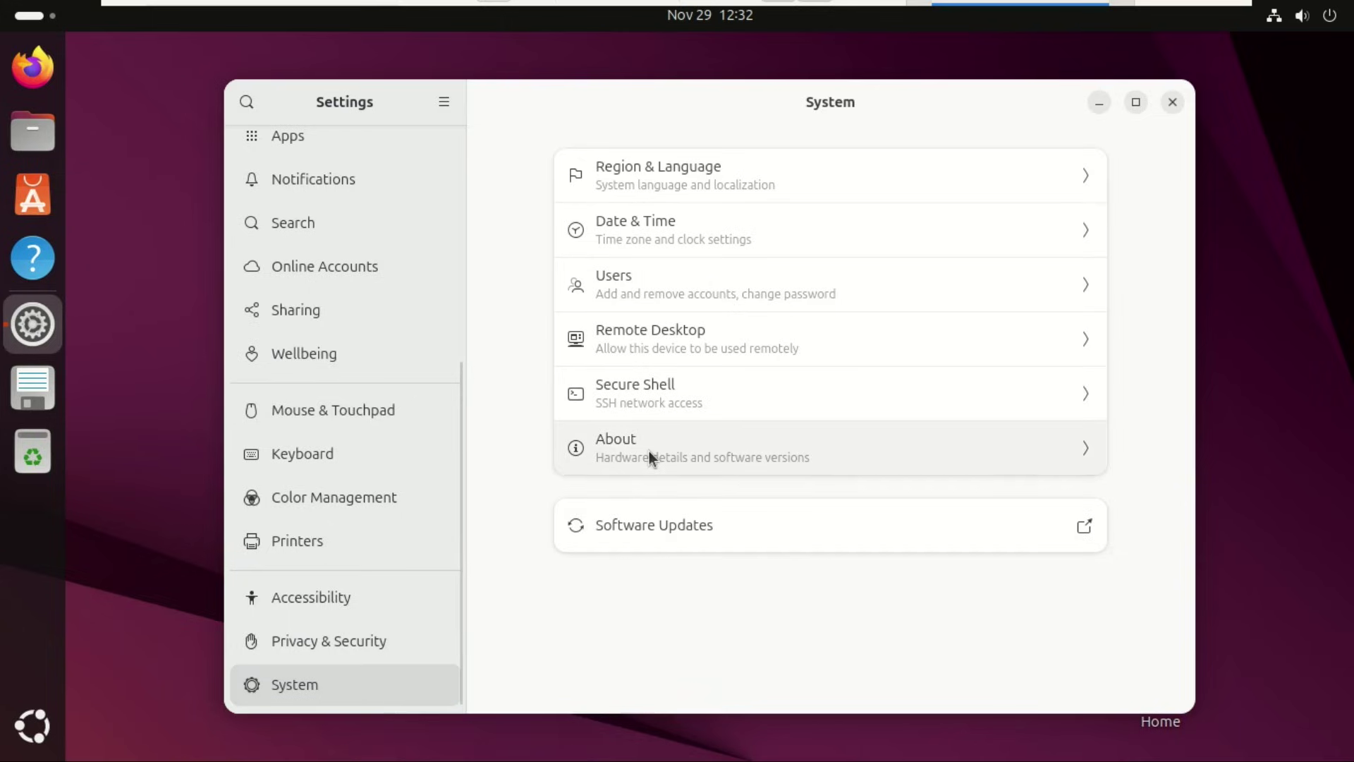
pyautogui.click(649, 451)
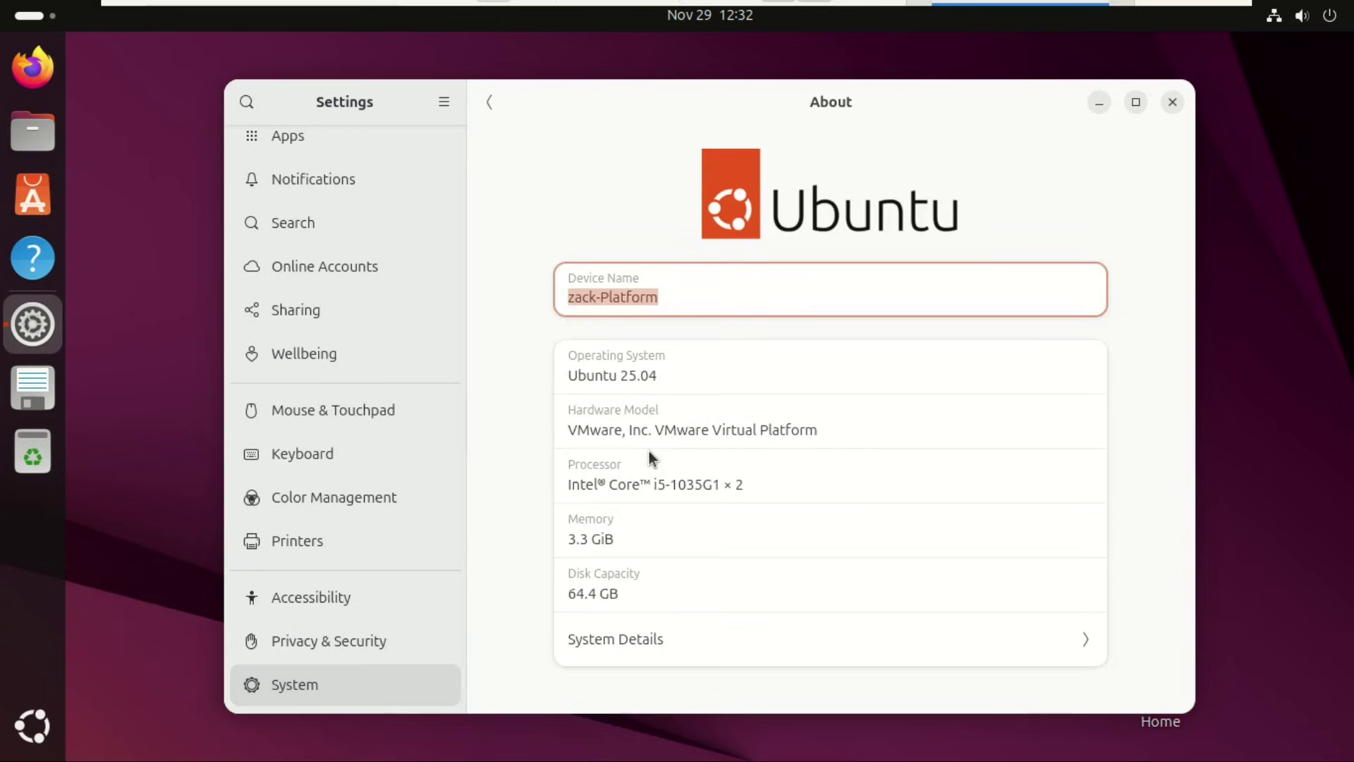
pyautogui.moveTo(568, 376); pyautogui.dragTo(696, 386)
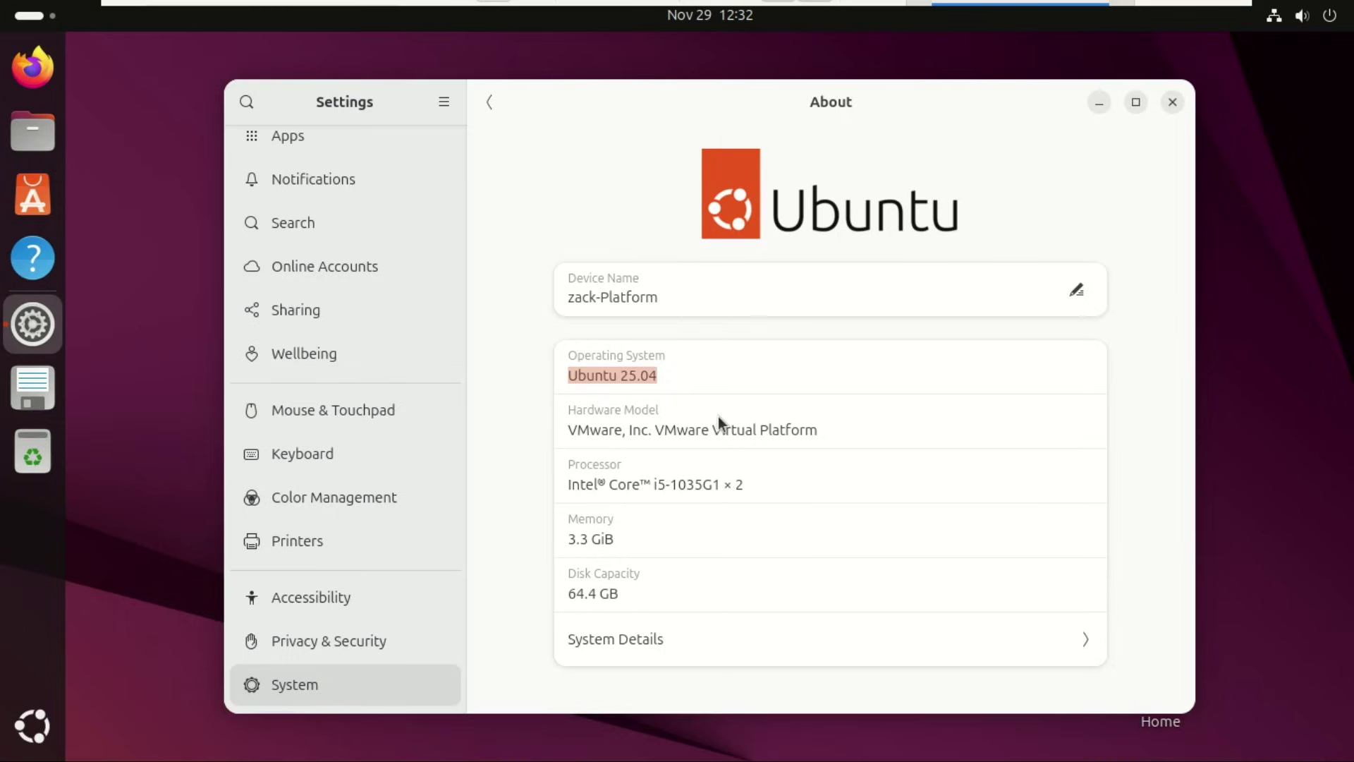
pyautogui.click(32, 717)
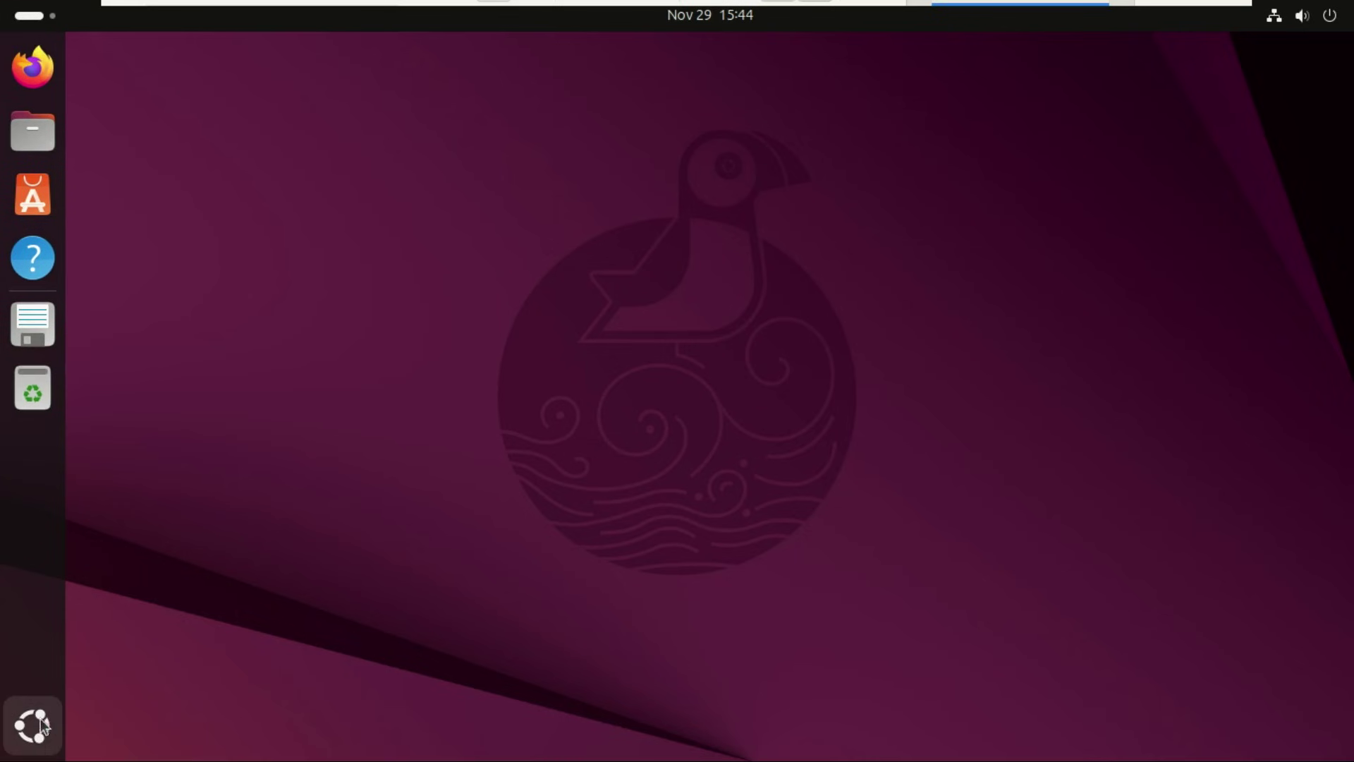
# Step: Launch Software Updater, check its update settings, then start the upgrade to Ubuntu 25.10
pyautogui.click(37, 727)
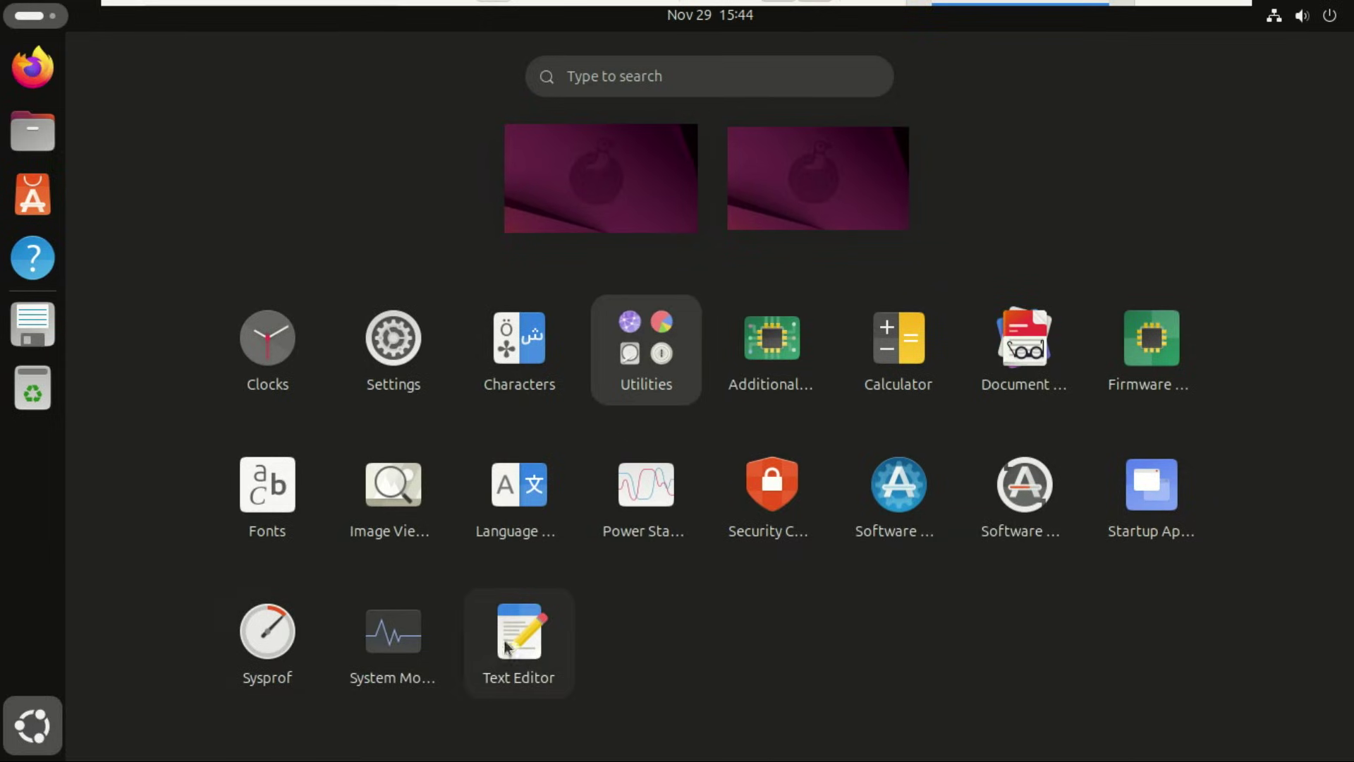
pyautogui.click(1007, 511)
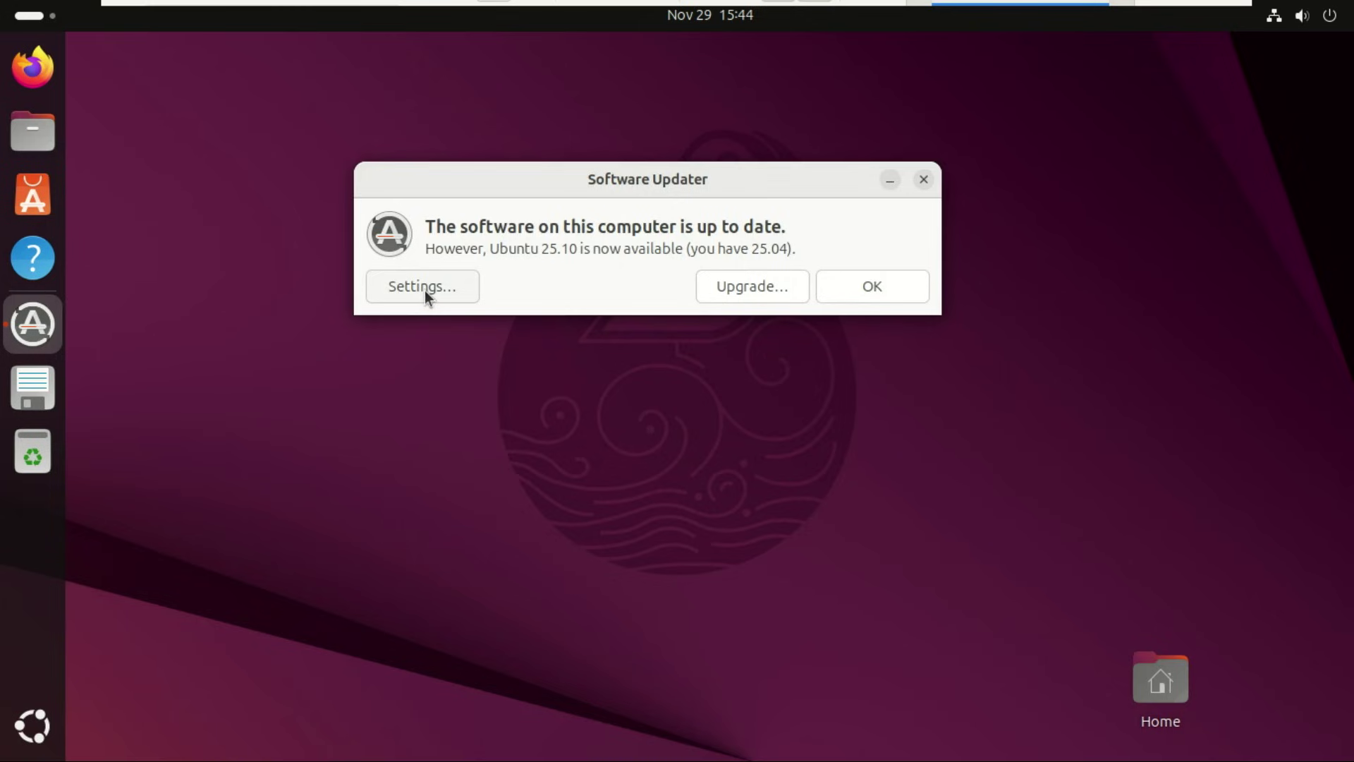
pyautogui.click(424, 290)
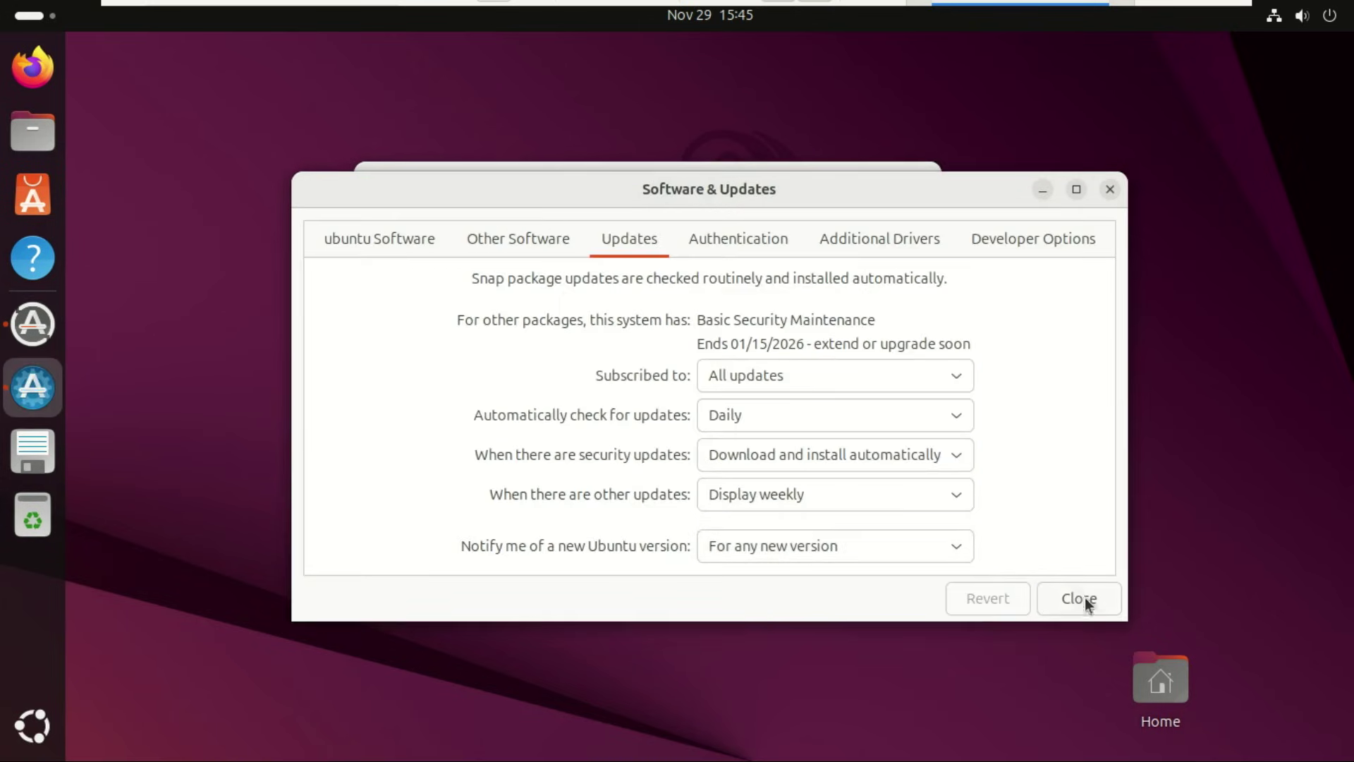
pyautogui.click(1092, 606)
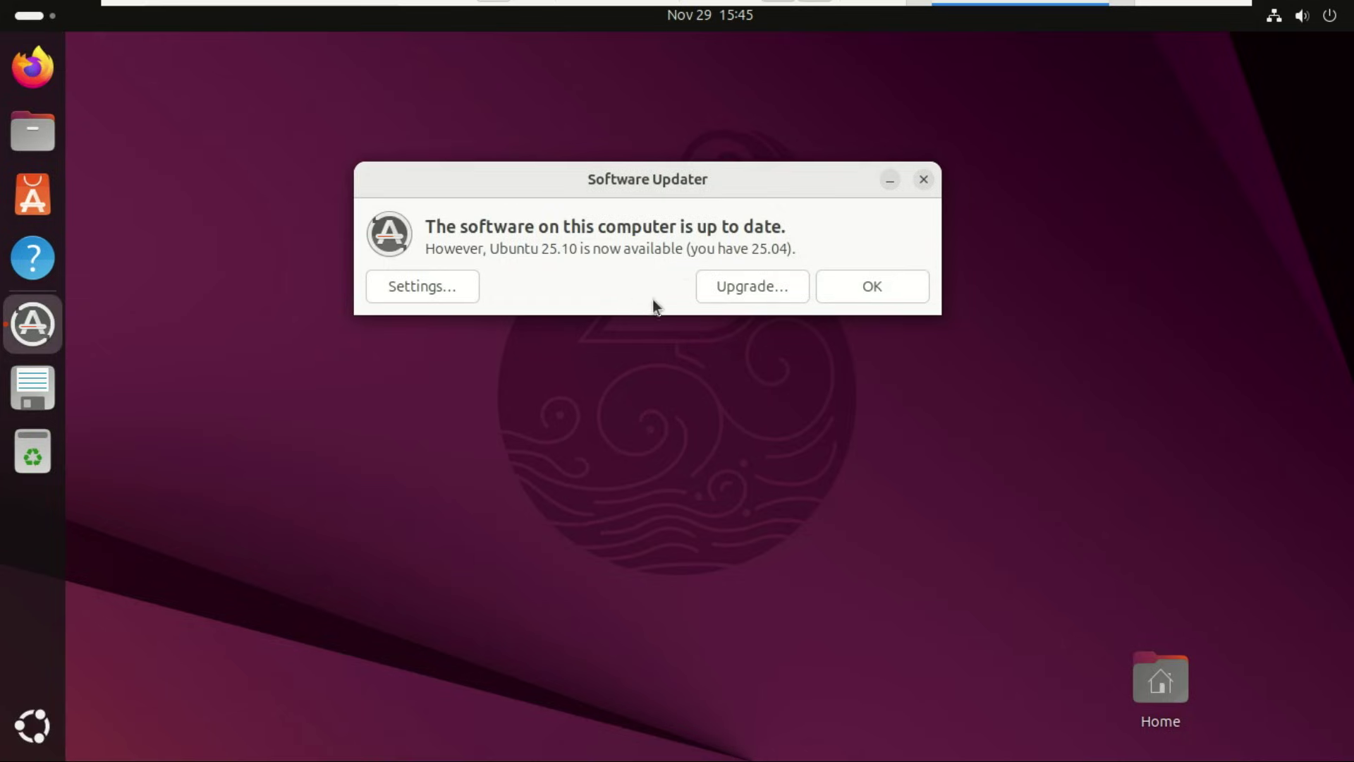
pyautogui.click(738, 283)
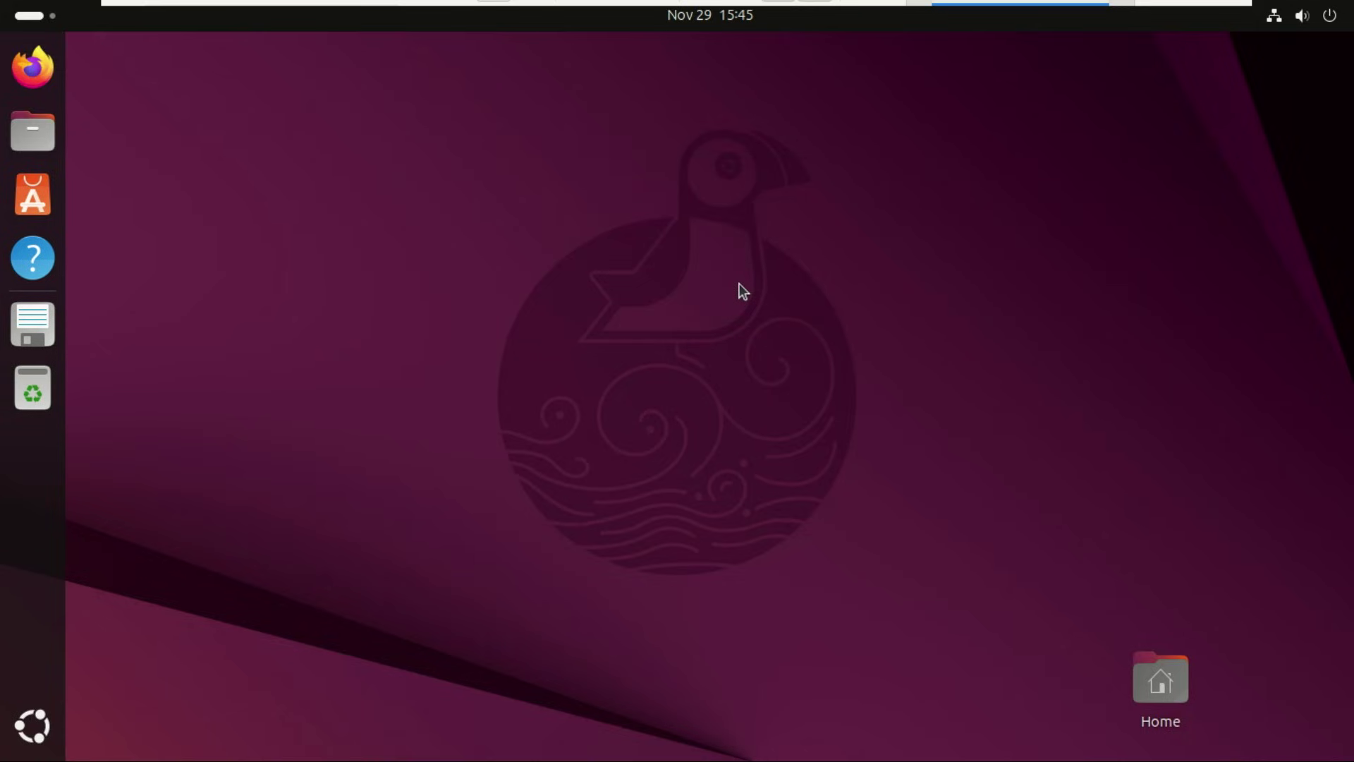
# Step: Authenticate with the account password, accept the release notes, and reveal the upgrade's terminal output
pyautogui.write('****')
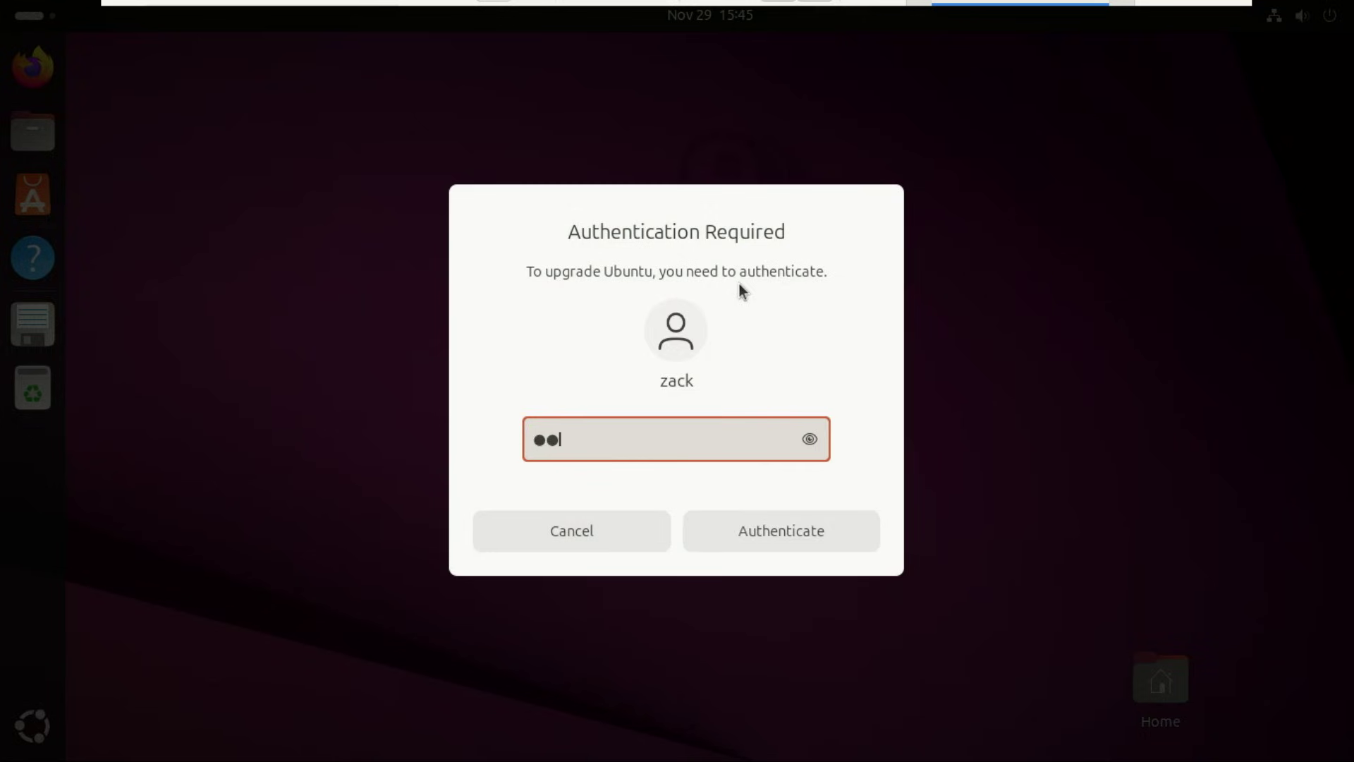
pyautogui.write('*****')
pyautogui.click(783, 539)
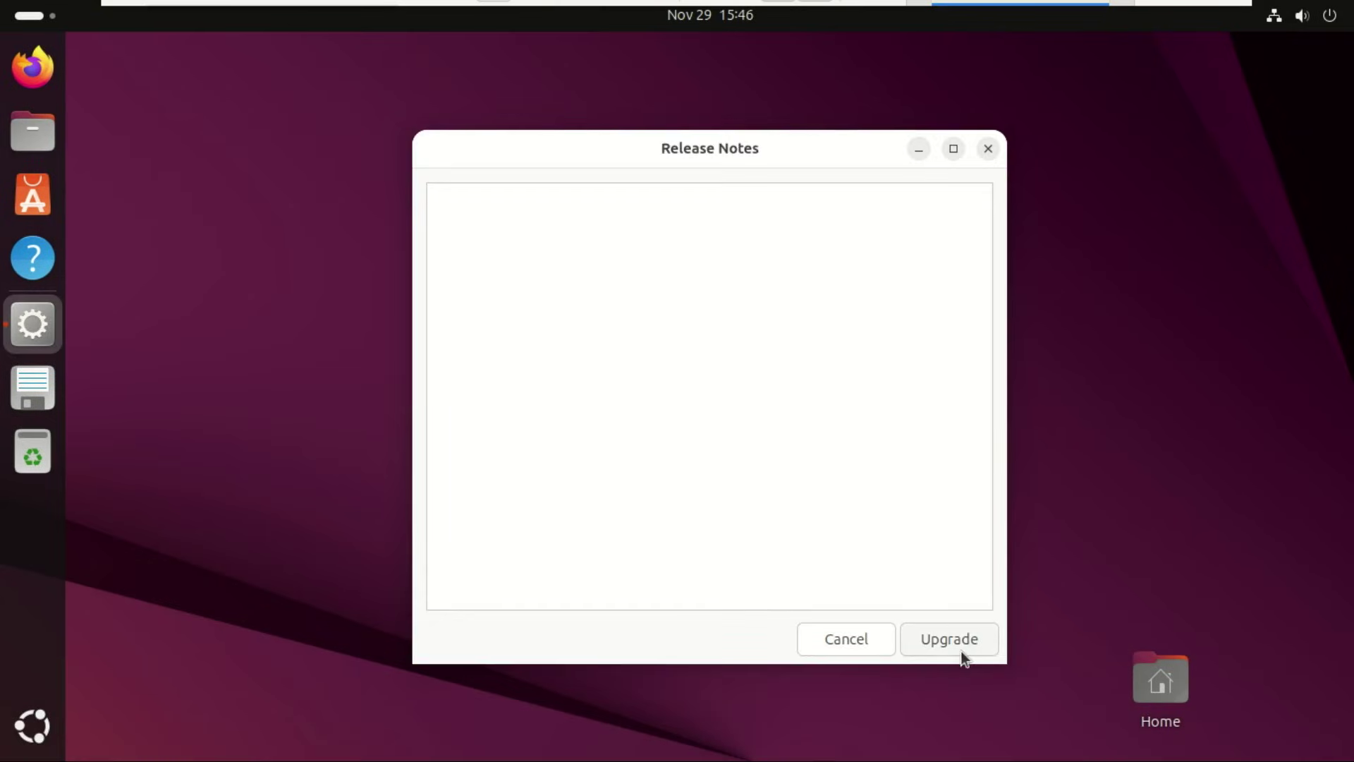
pyautogui.click(967, 640)
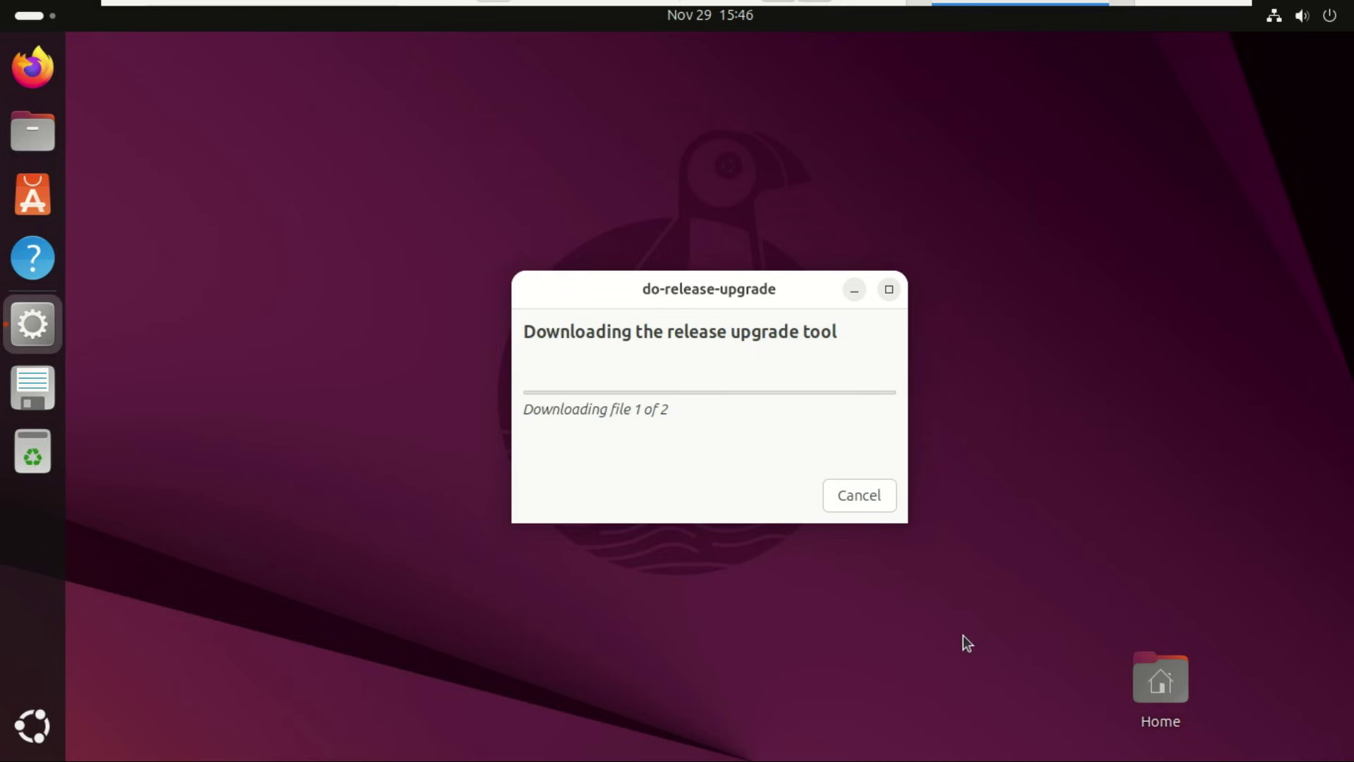
pyautogui.moveTo(673, 299); pyautogui.dragTo(640, 260)
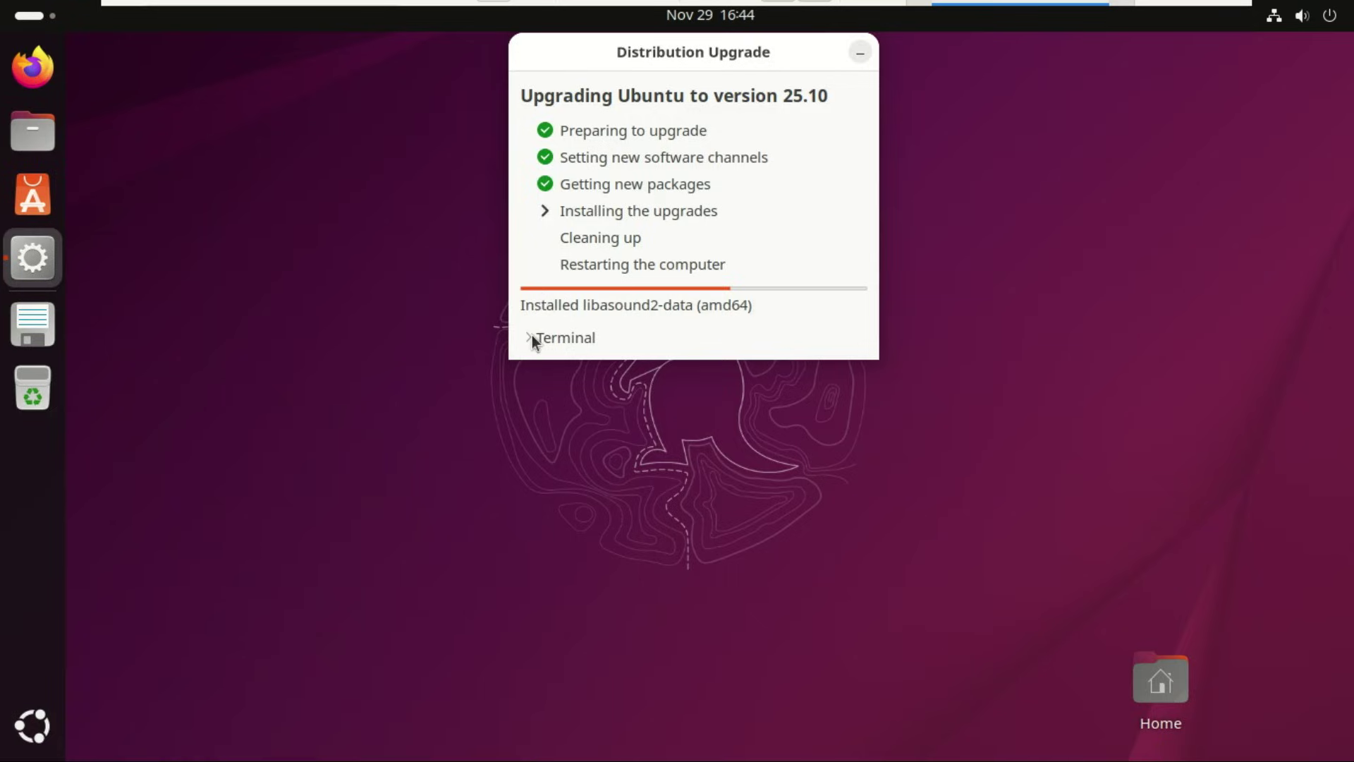
pyautogui.click(532, 338)
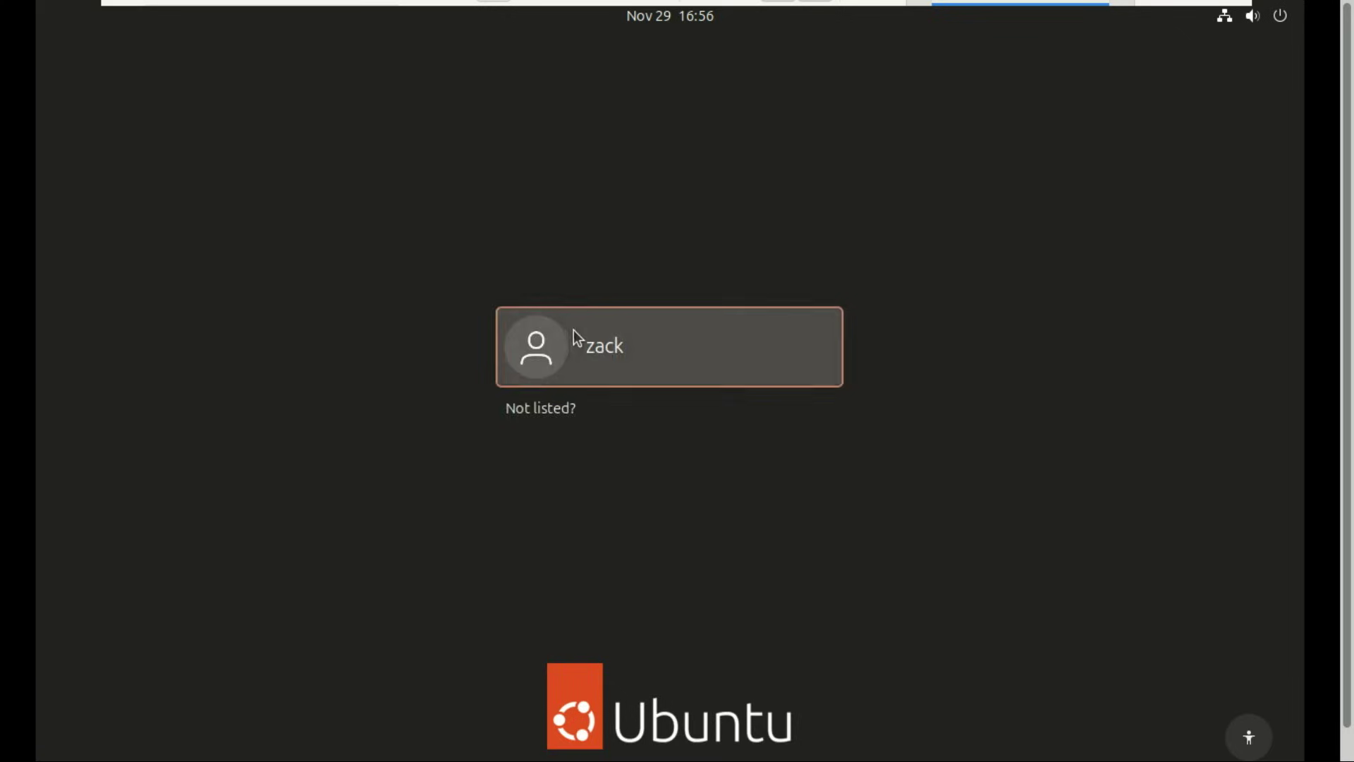
# Step: Log back into the user account with its password
pyautogui.click(575, 339)
pyautogui.write('•••••••••')
pyautogui.press('Return')
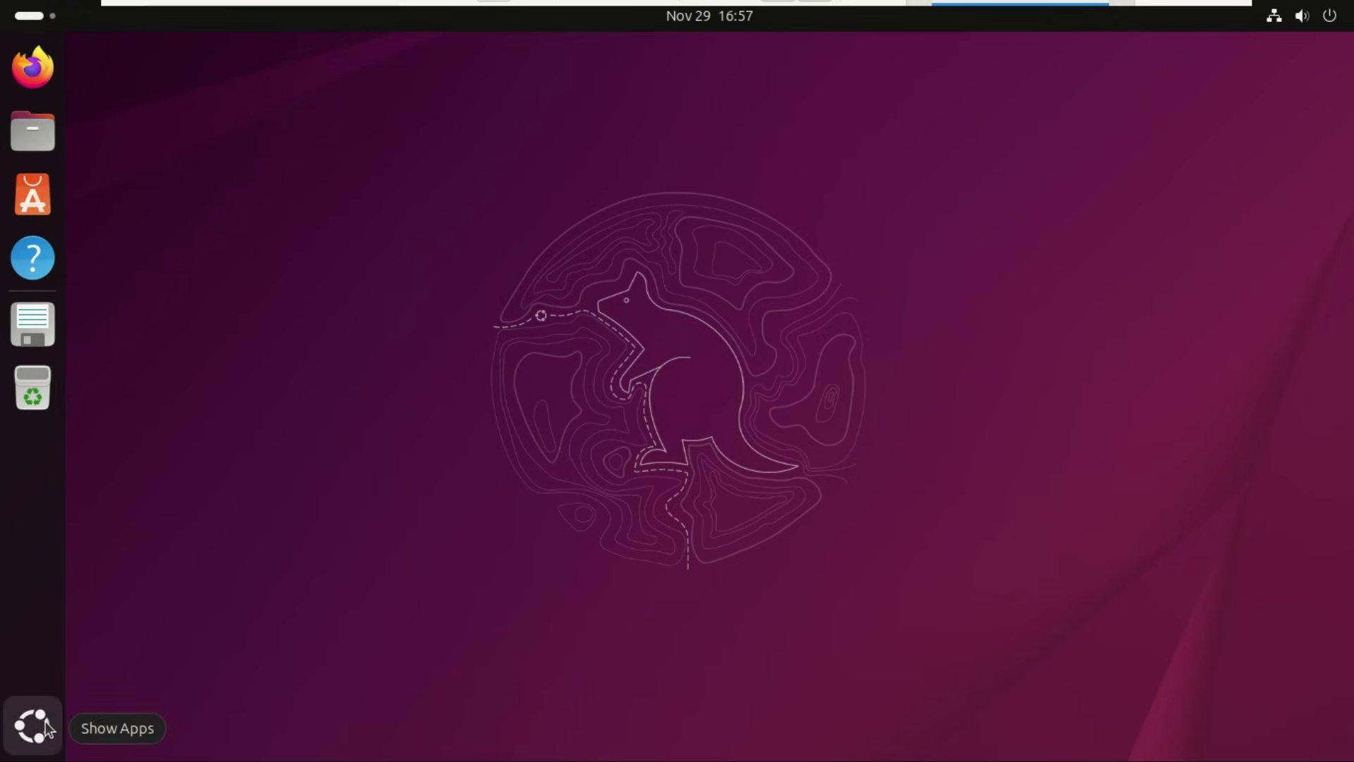
# Step: Open Settings' System > About page and highlight the Ubuntu 25.10 version text
pyautogui.click(54, 719)
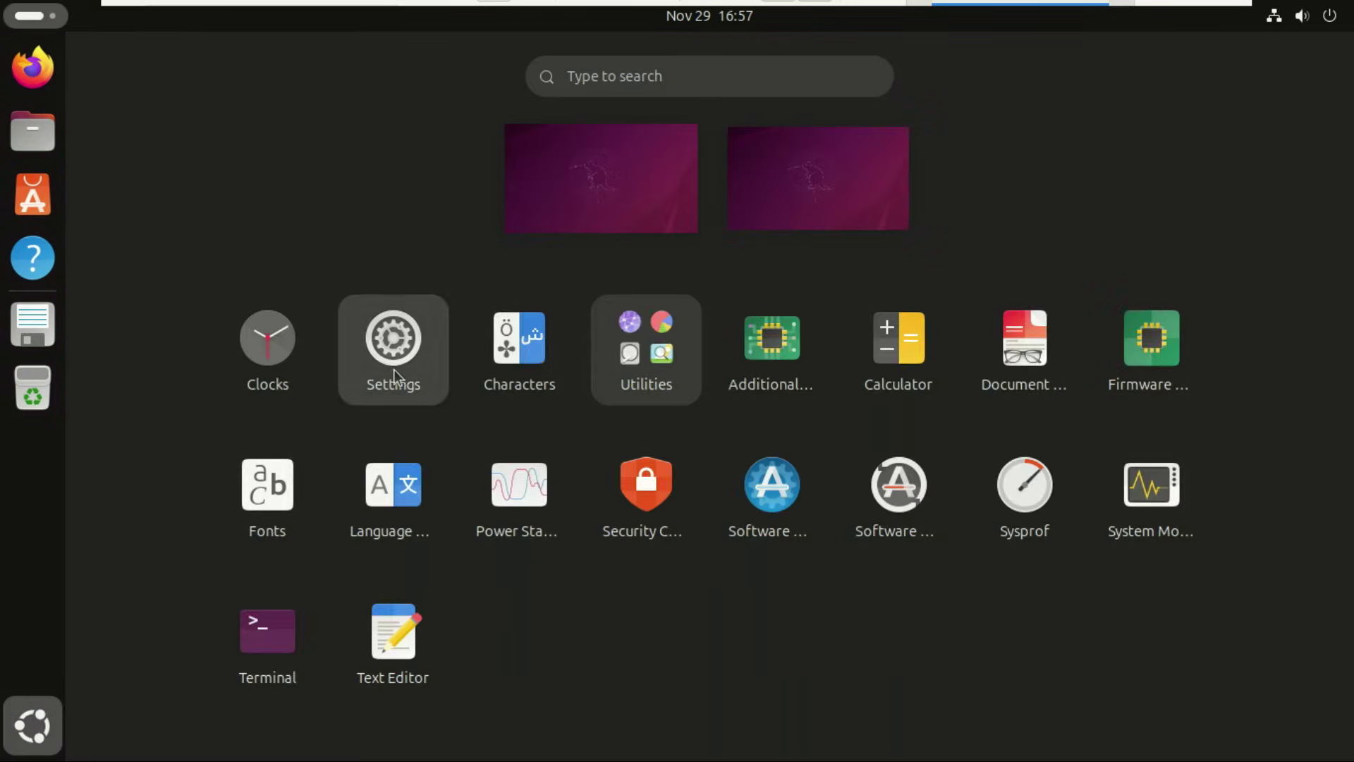
pyautogui.click(394, 368)
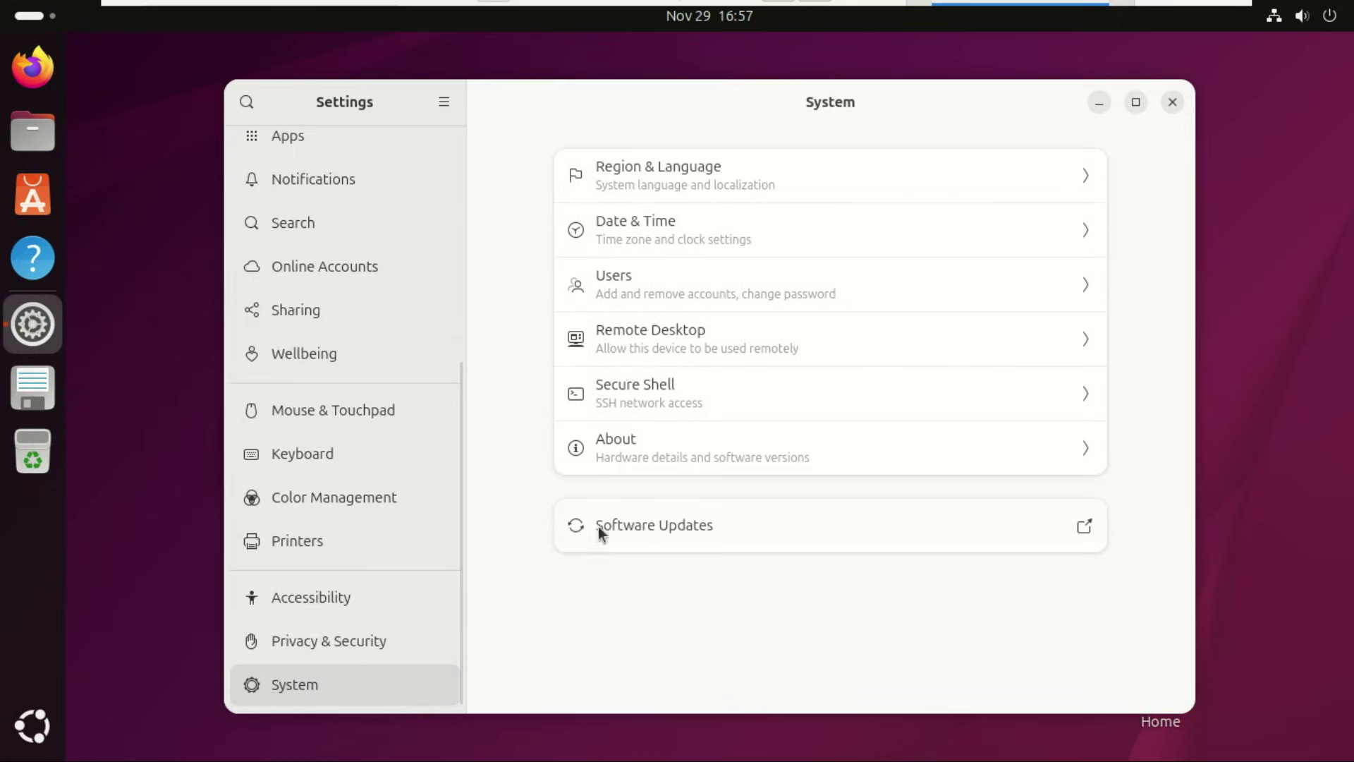
pyautogui.click(653, 444)
pyautogui.moveTo(568, 376); pyautogui.dragTo(694, 369)
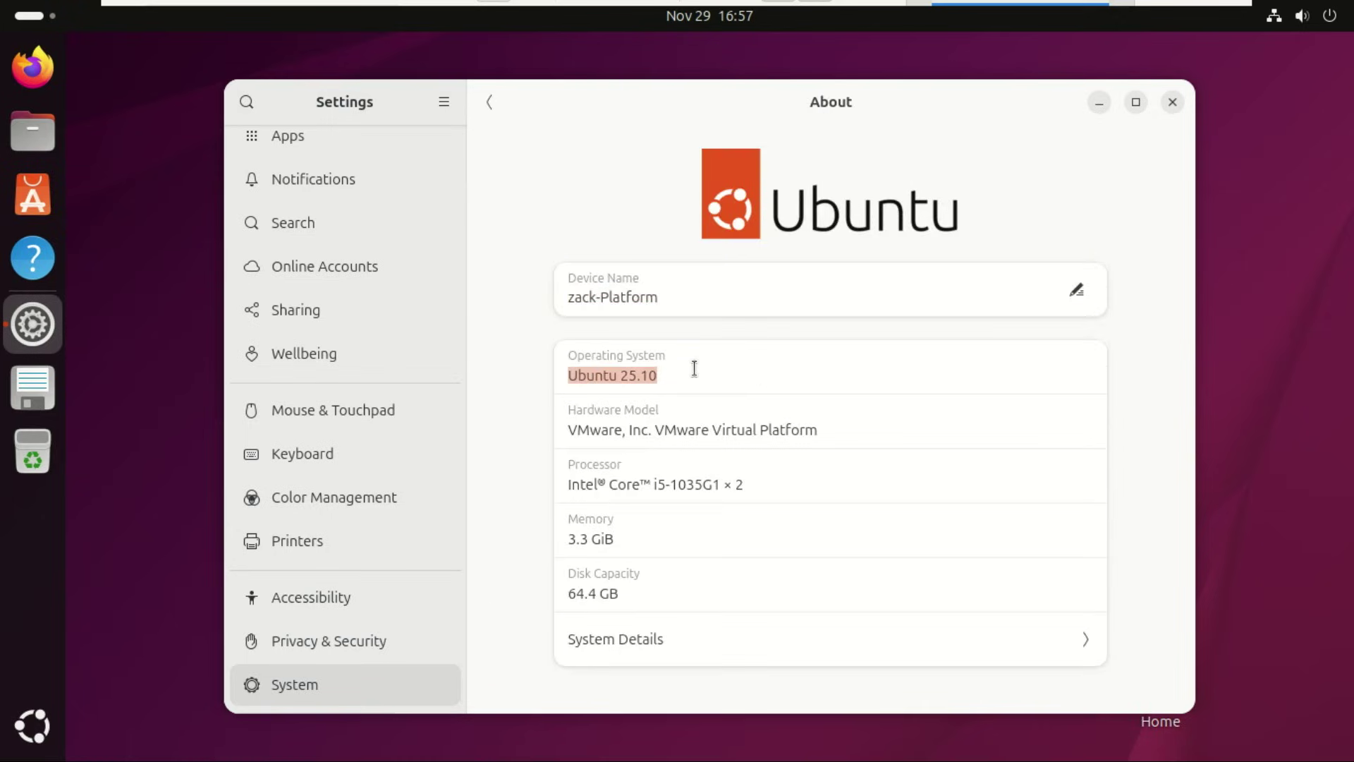